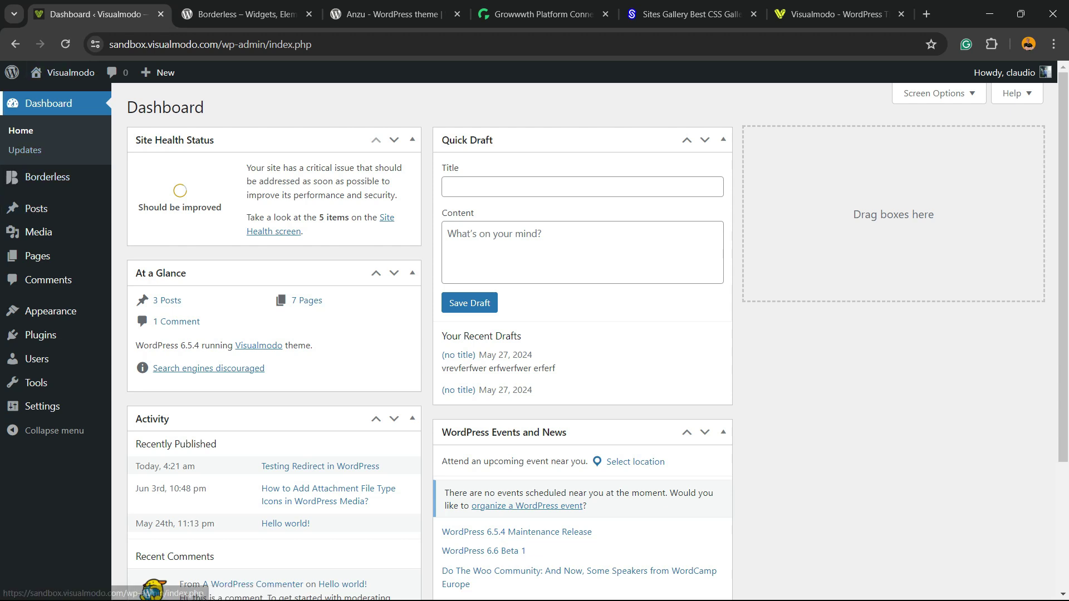
- Zoom the admin page in slightly and open the All Posts list
key(ctrl+plus)
mouse_move(51, 189)
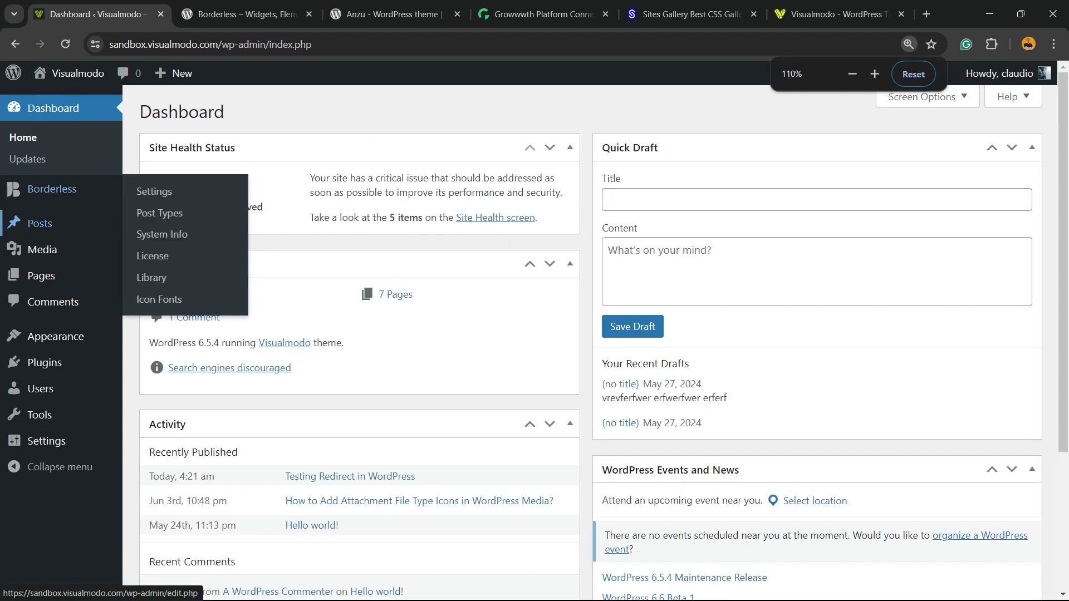
click(40, 223)
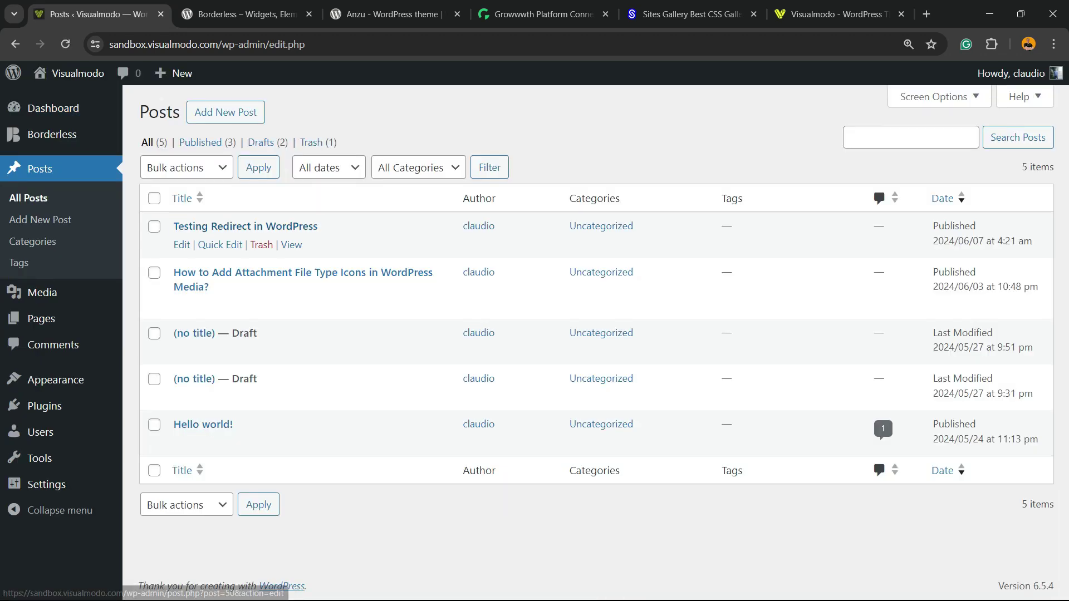
- Start a new post titled 'refwer' with the paragraph 'wrefrefwre refref'
click(245, 226)
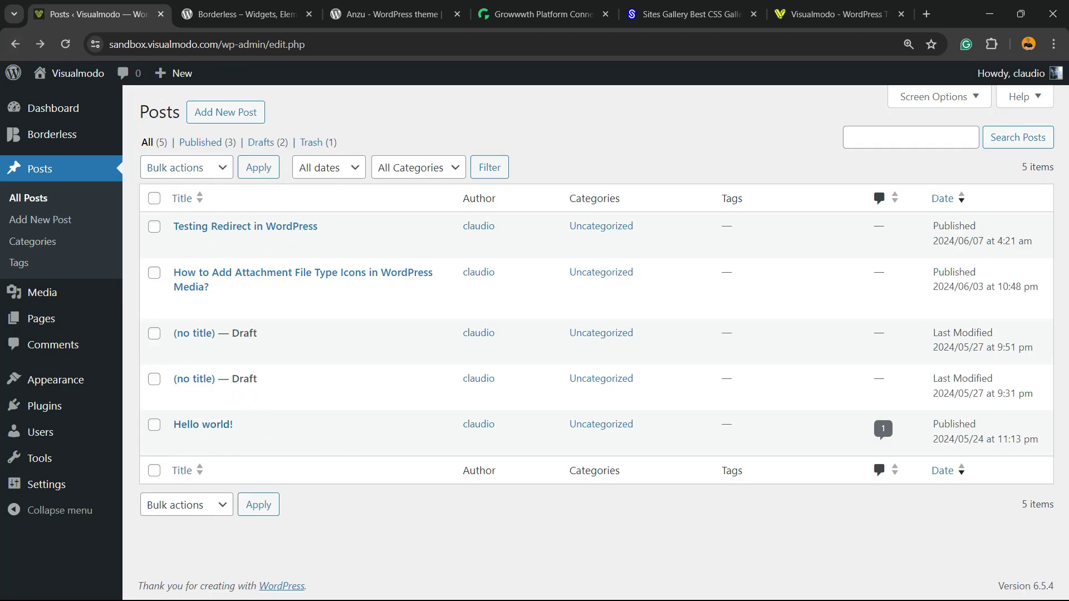
click(225, 112)
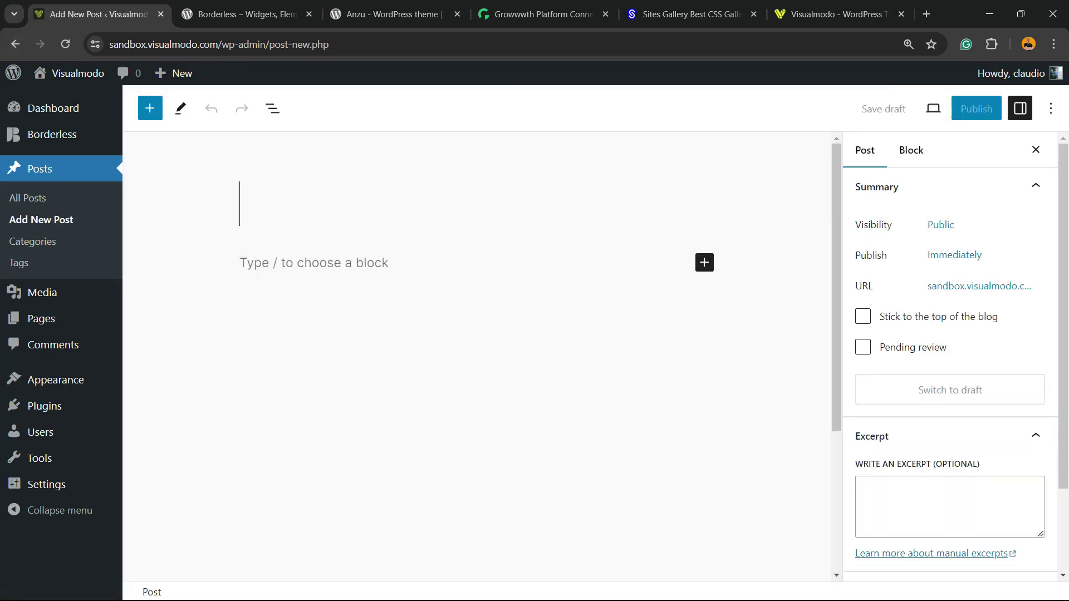
text(refwer)
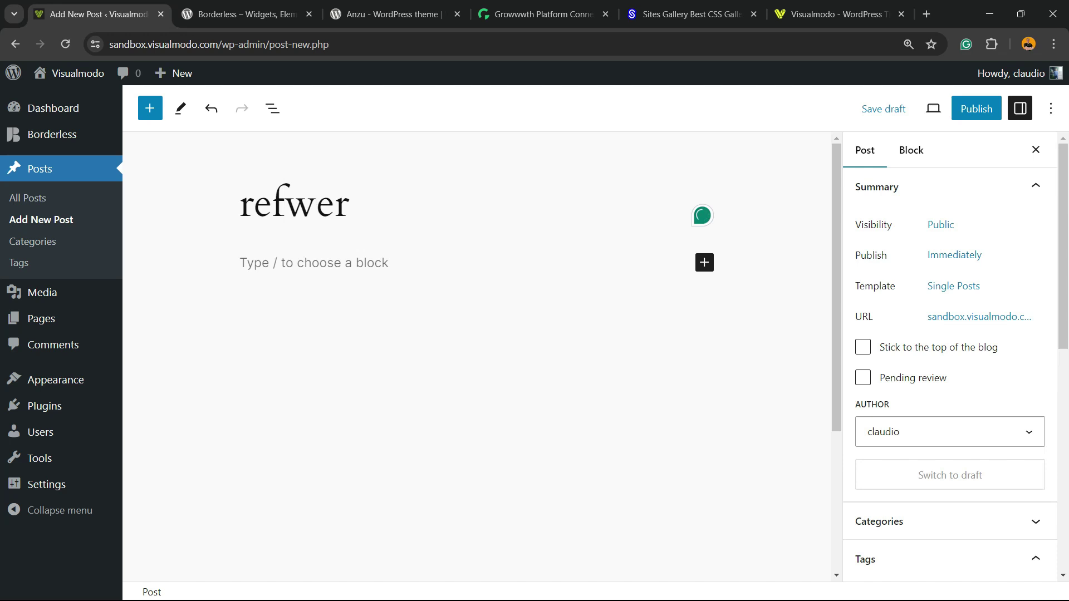
key(Return)
text(wrefrefwre refref)
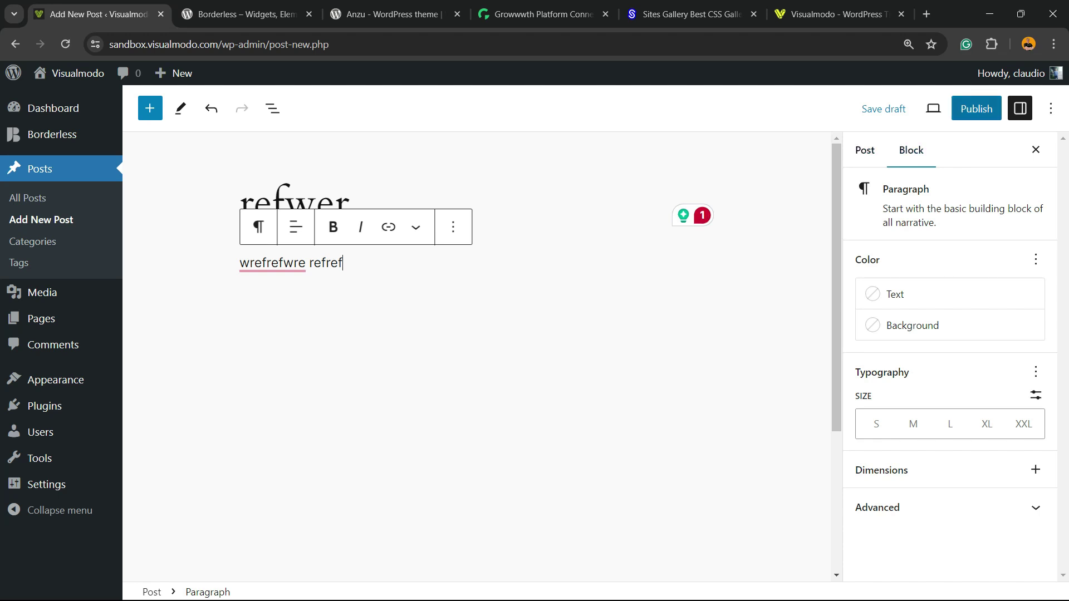
- Show the Post settings sidebar and scroll down to the featured image panel
click(864, 150)
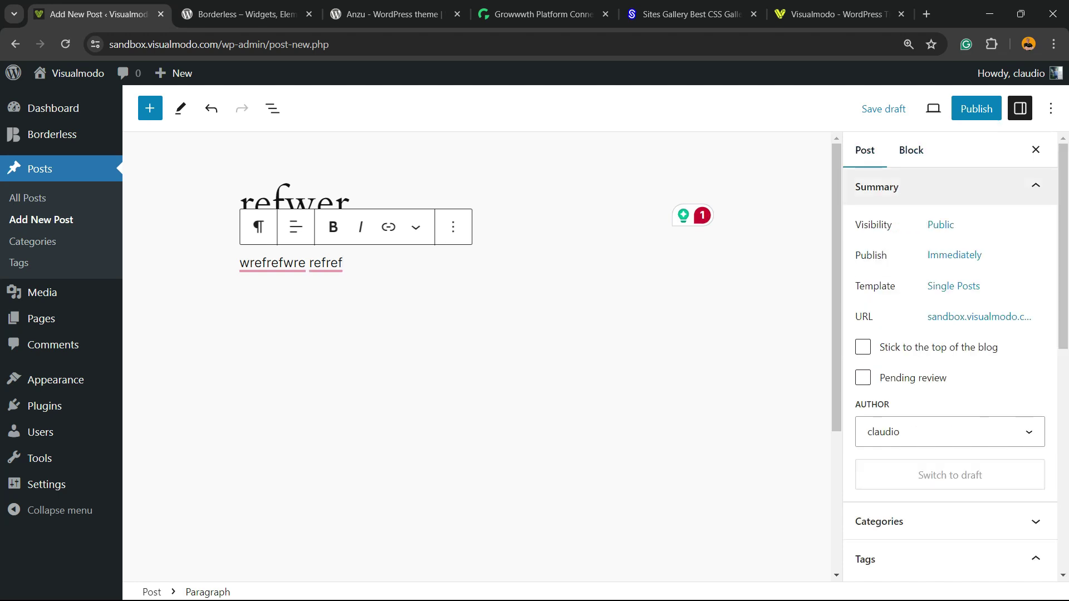
scroll(954, 255, down, 2)
scroll(949, 356, down, 5)
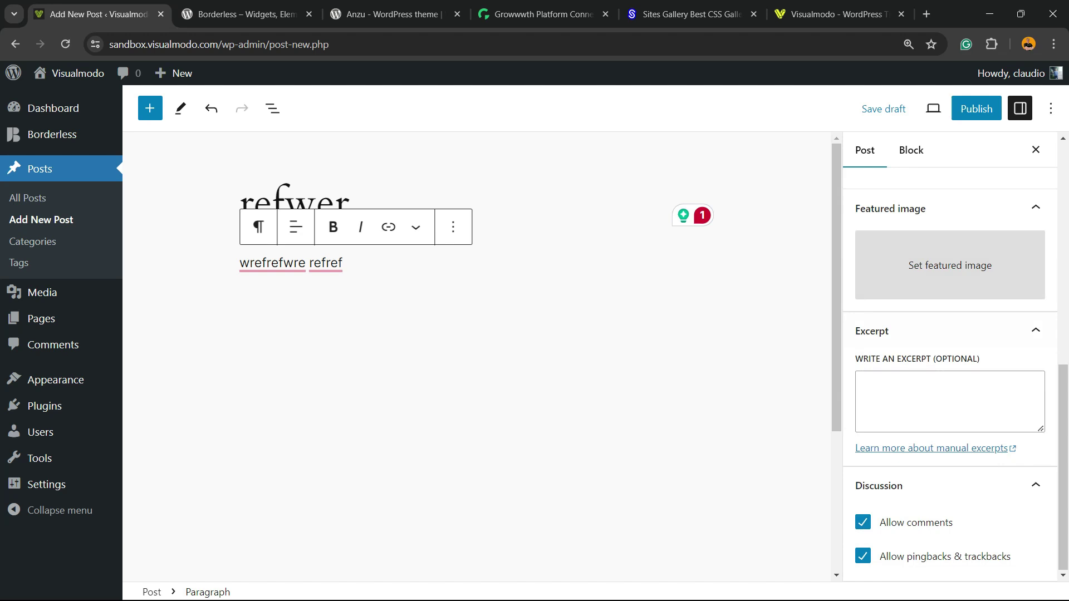
- In the featured image picker, select the Remove Archive Pages image from the Media Library
click(950, 265)
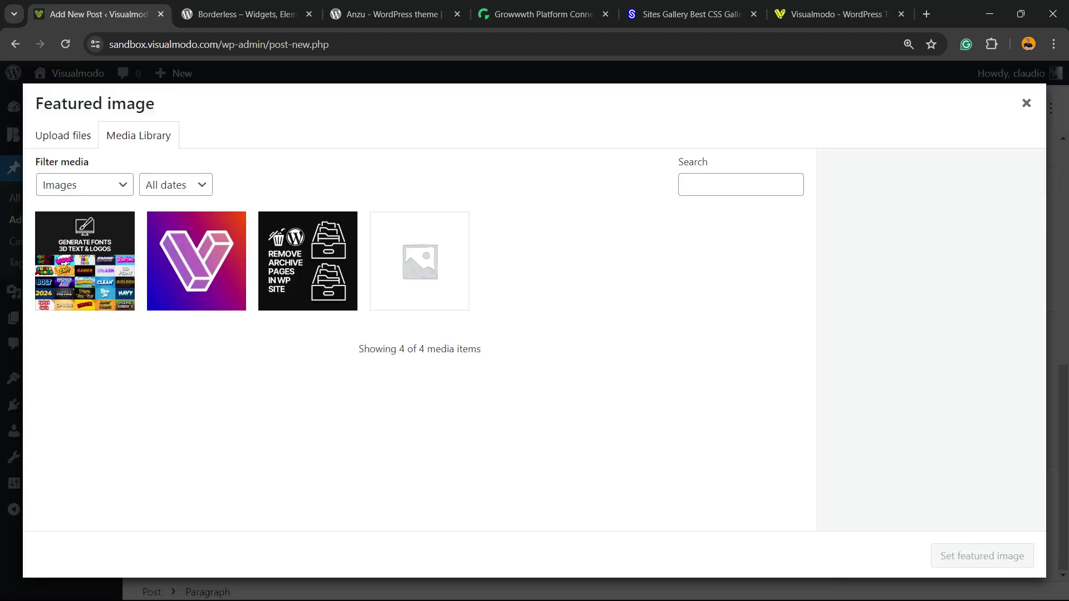
click(85, 261)
click(308, 261)
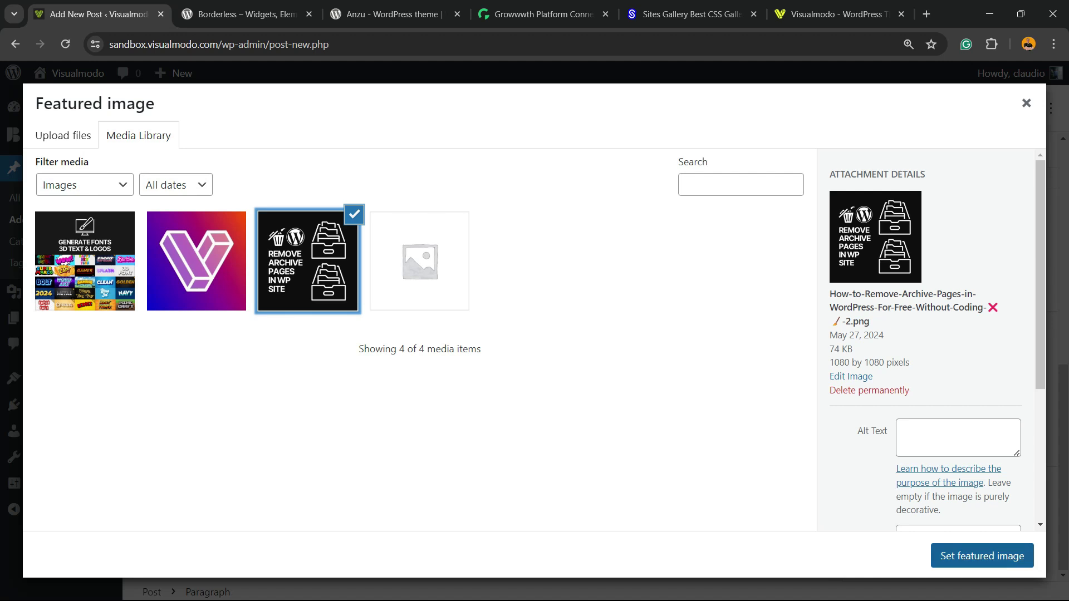
scroll(929, 345, down, 3)
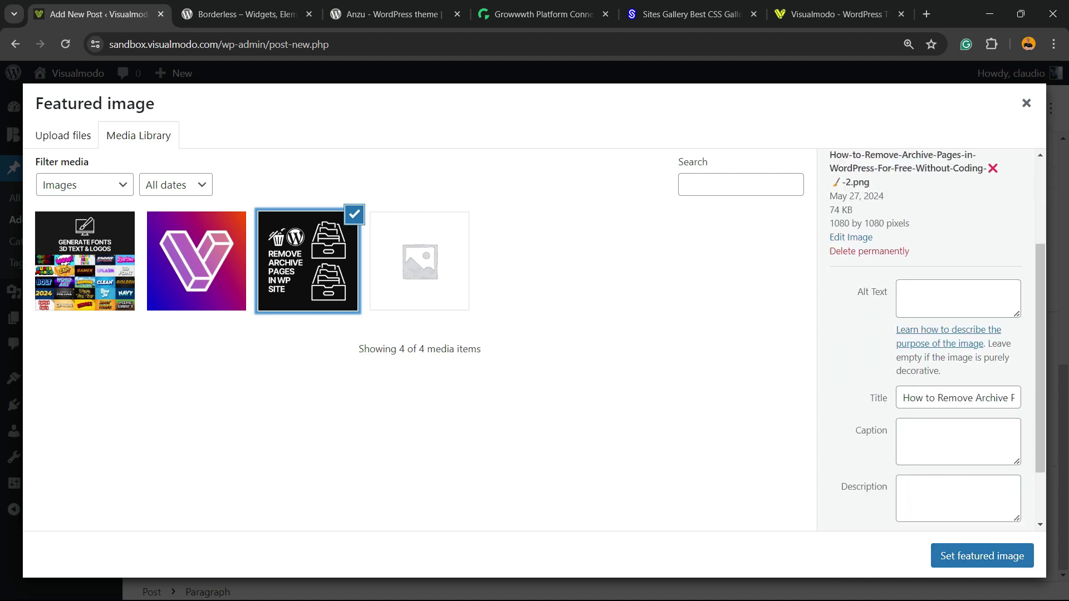
click(969, 554)
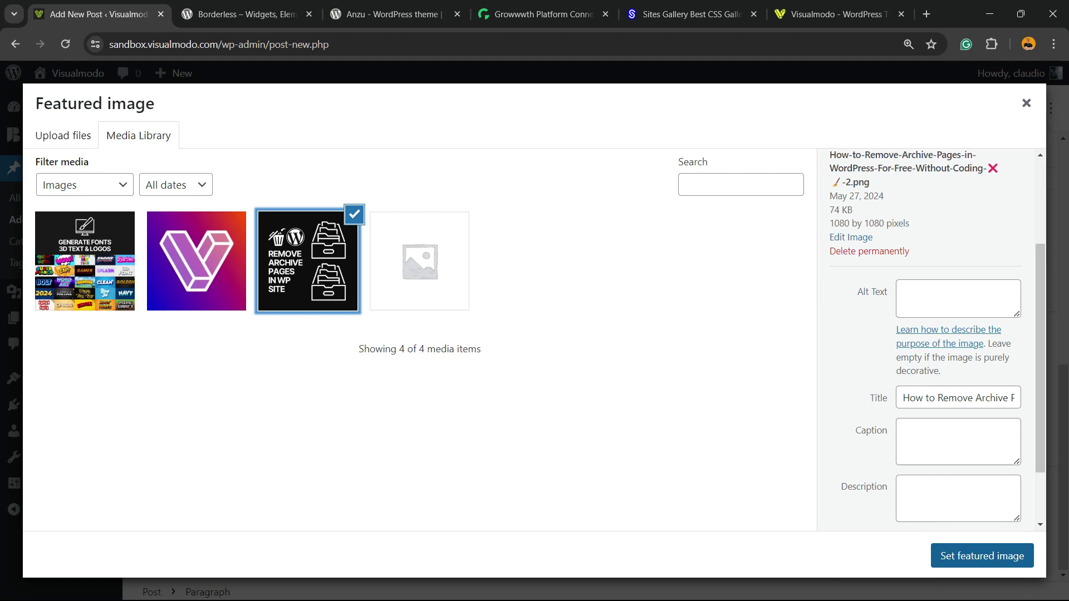
- Caption the image 'werfqwerf erfewf rfwerf erfgwer' and set it as the featured image
key(ctrl+plus)
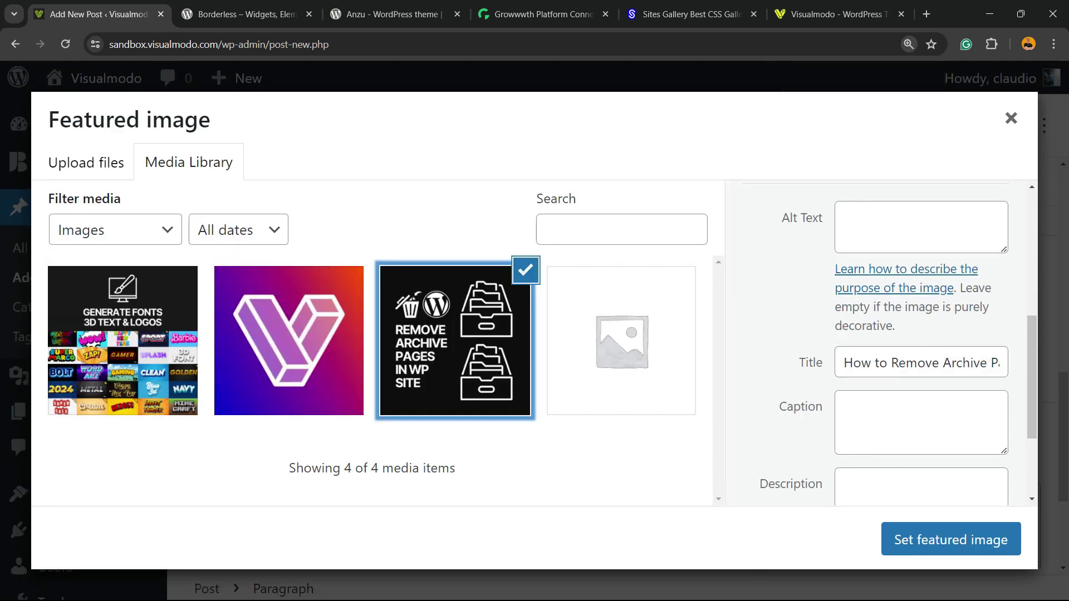
scroll(921, 345, down, 3)
click(921, 284)
text(werfq)
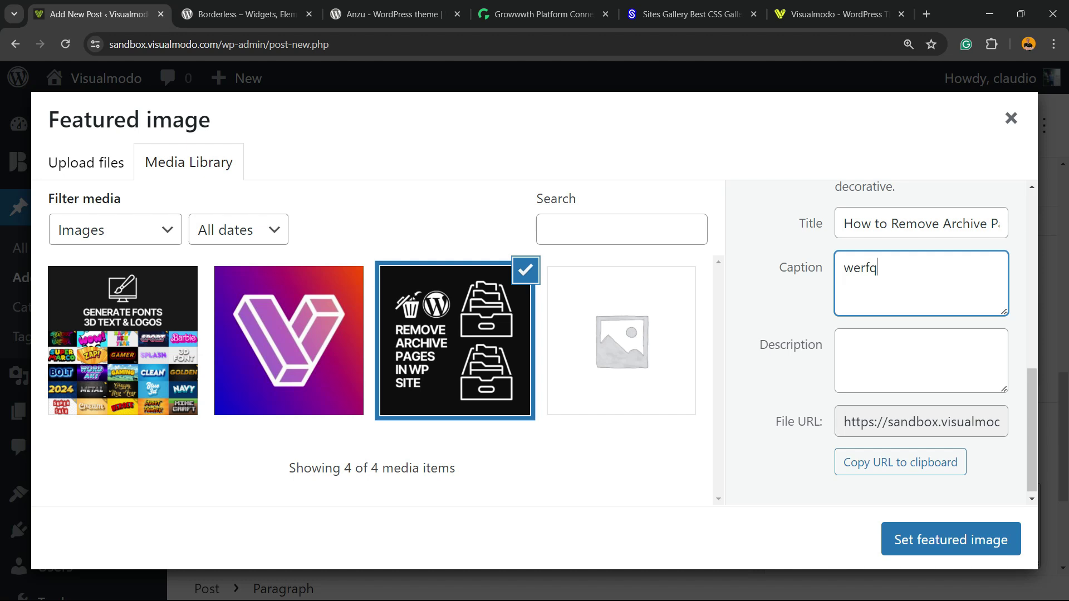
text(werf erfewf rfwerf erfgwer)
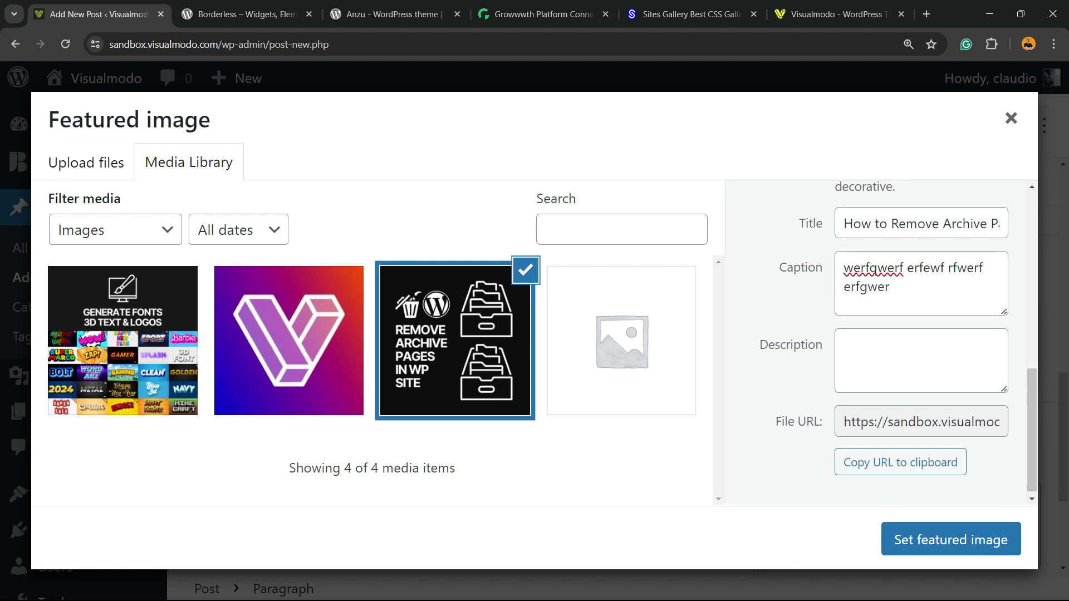
click(950, 539)
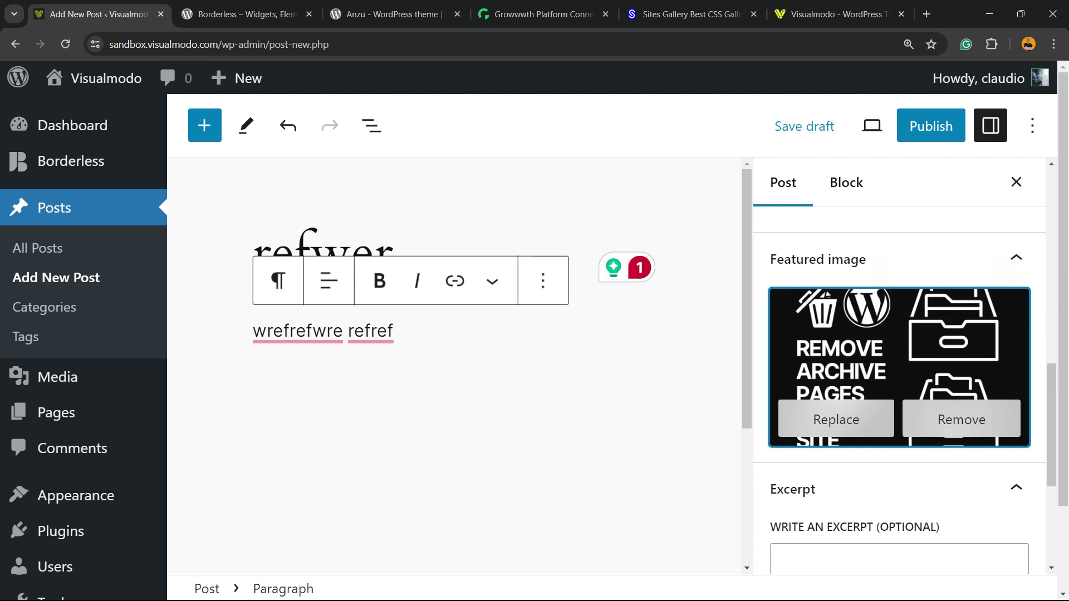
- Publish the refwer post, confirming in the pre-publish panel
scroll(899, 389, down, 2)
scroll(899, 390, up, 10)
click(930, 126)
click(851, 126)
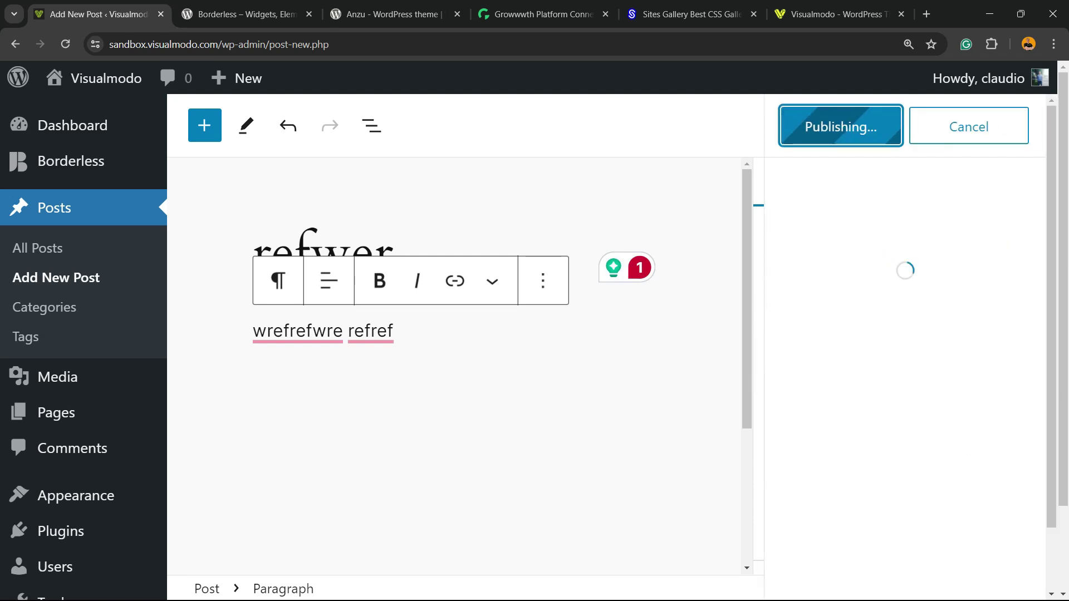
- Open the live post in a new tab and scroll through it to check the featured image
right_click(356, 537)
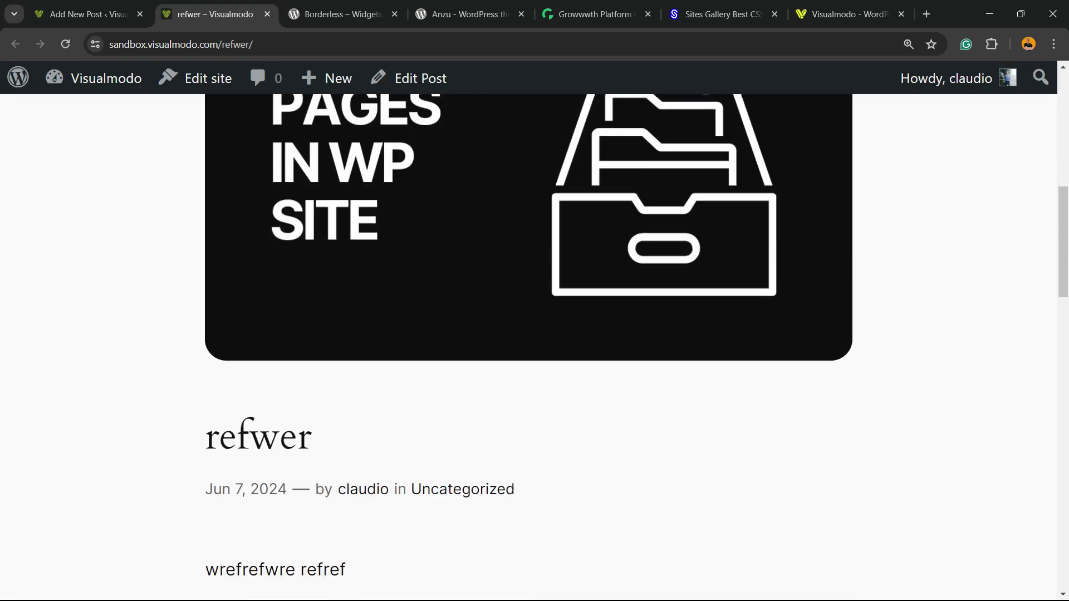
scroll(529, 334, down, 2)
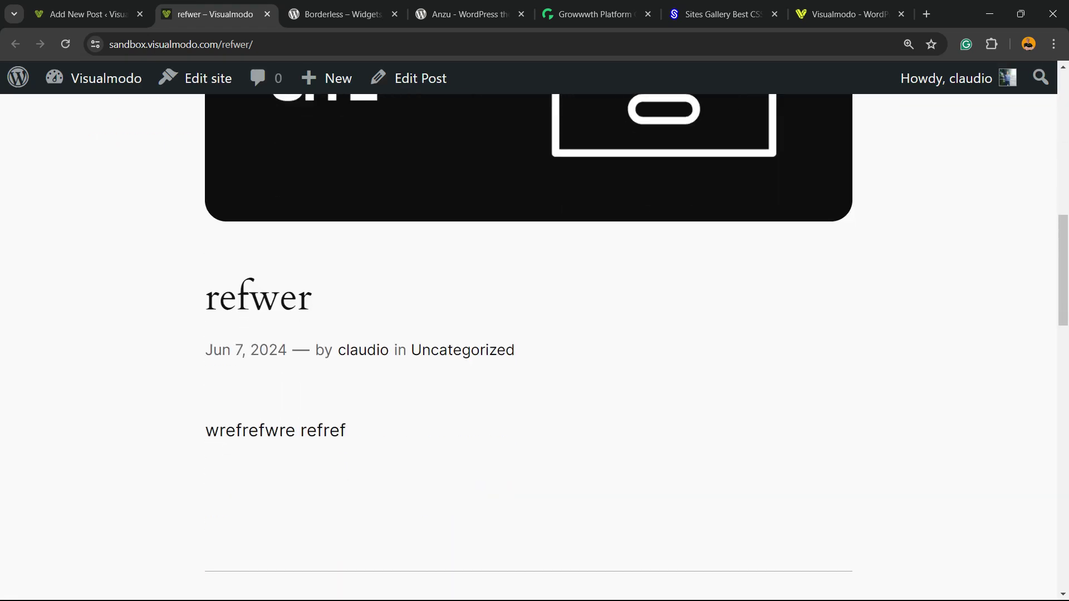
scroll(529, 334, down, 8)
scroll(529, 334, up, 10)
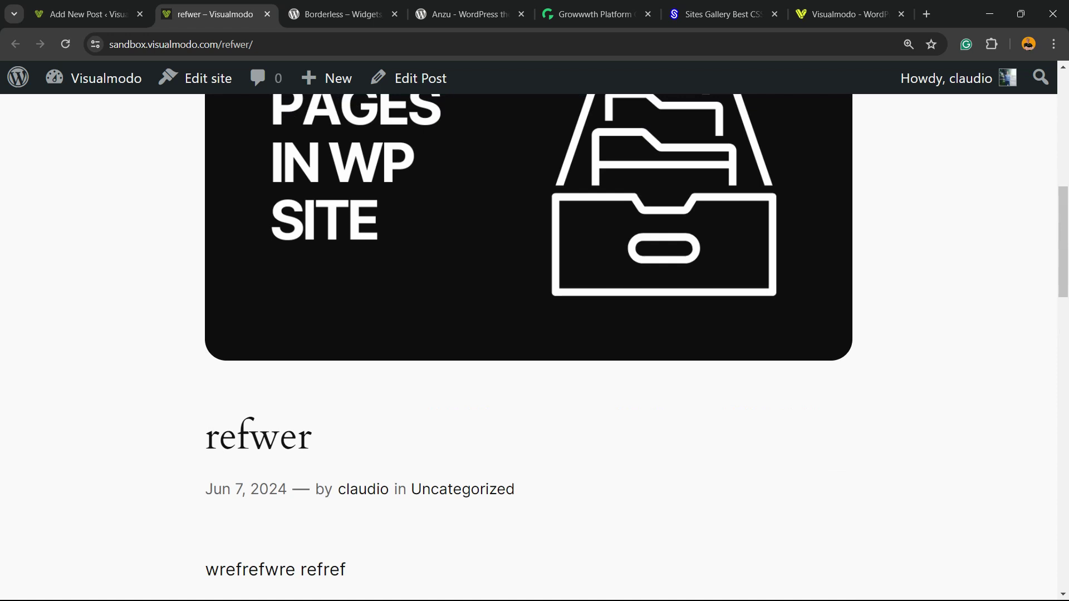
scroll(529, 334, up, 4)
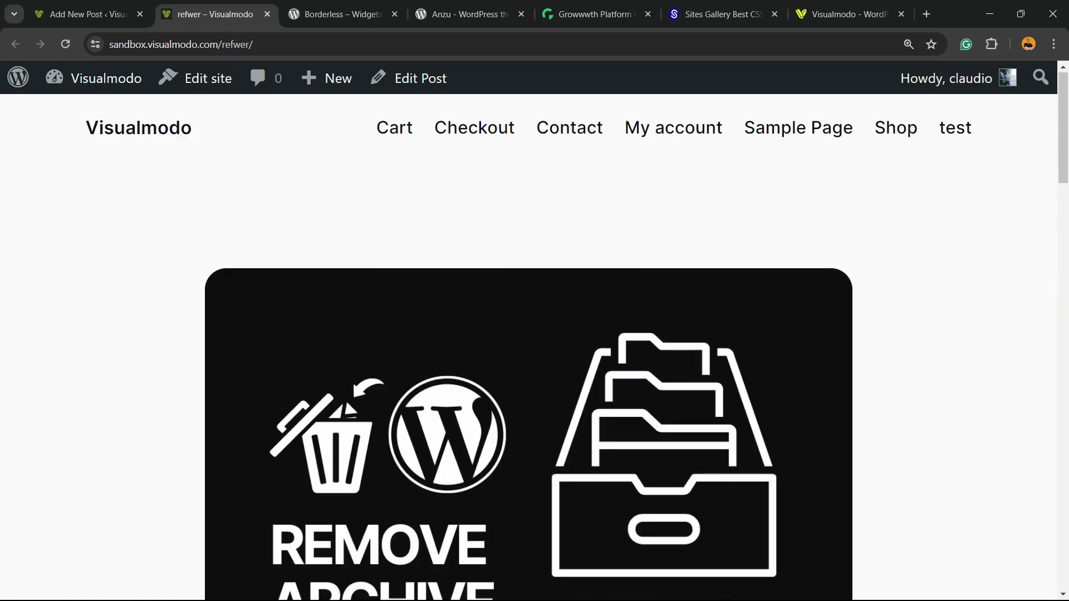
scroll(528, 334, down, 9)
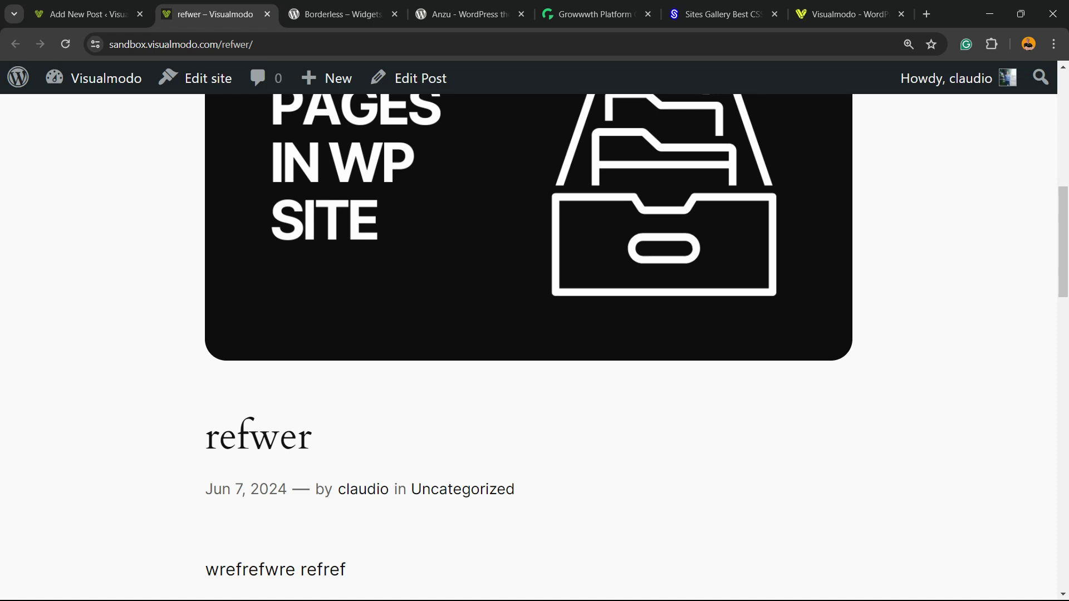
scroll(529, 334, down, 10)
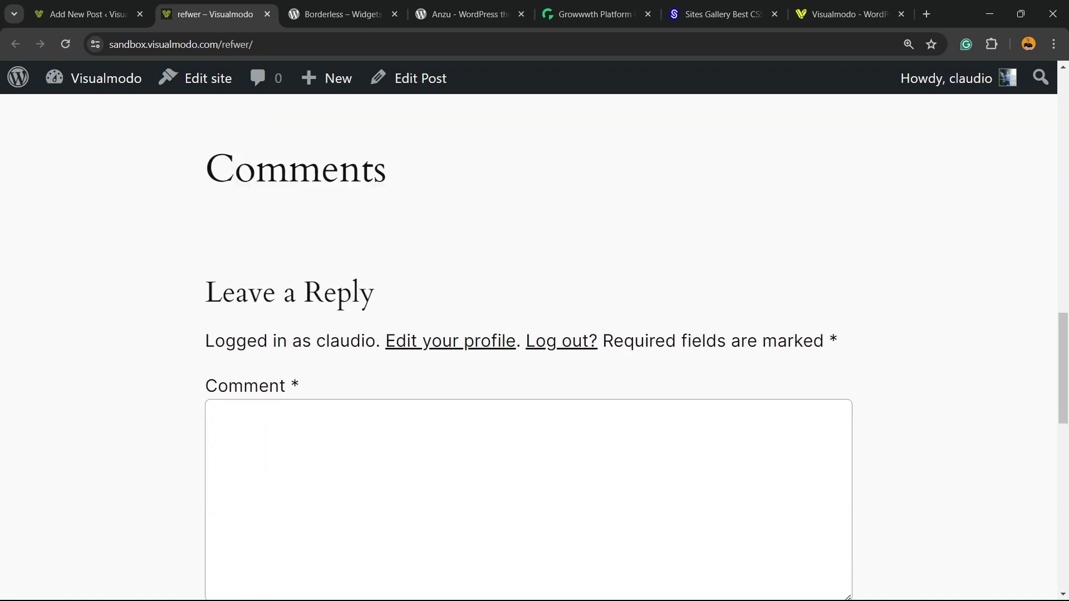
scroll(528, 334, up, 18)
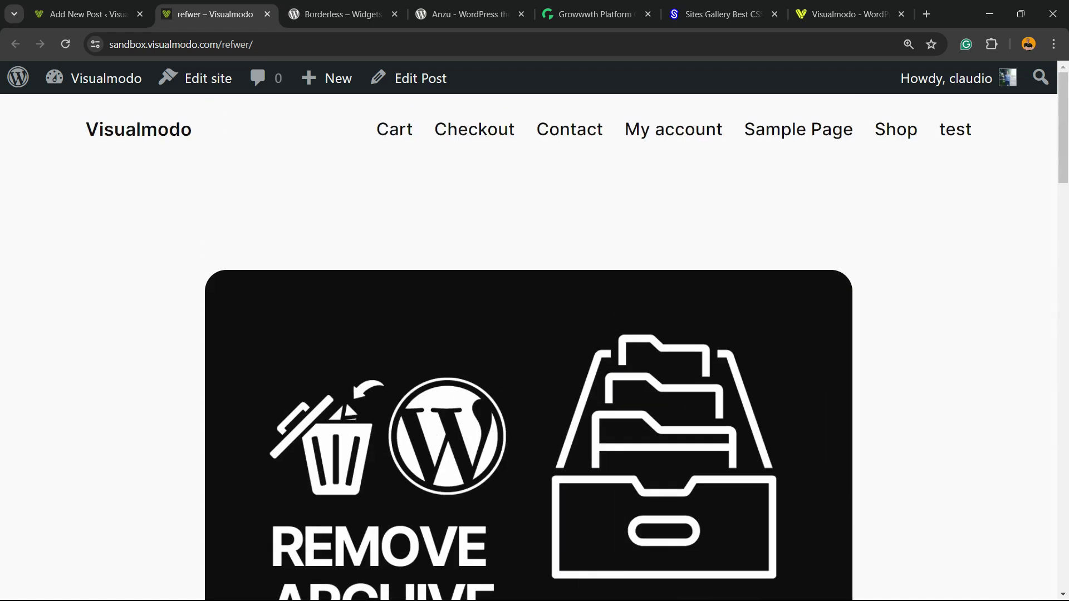
- Return to the admin and go to Plugins > Add New Plugin
click(83, 13)
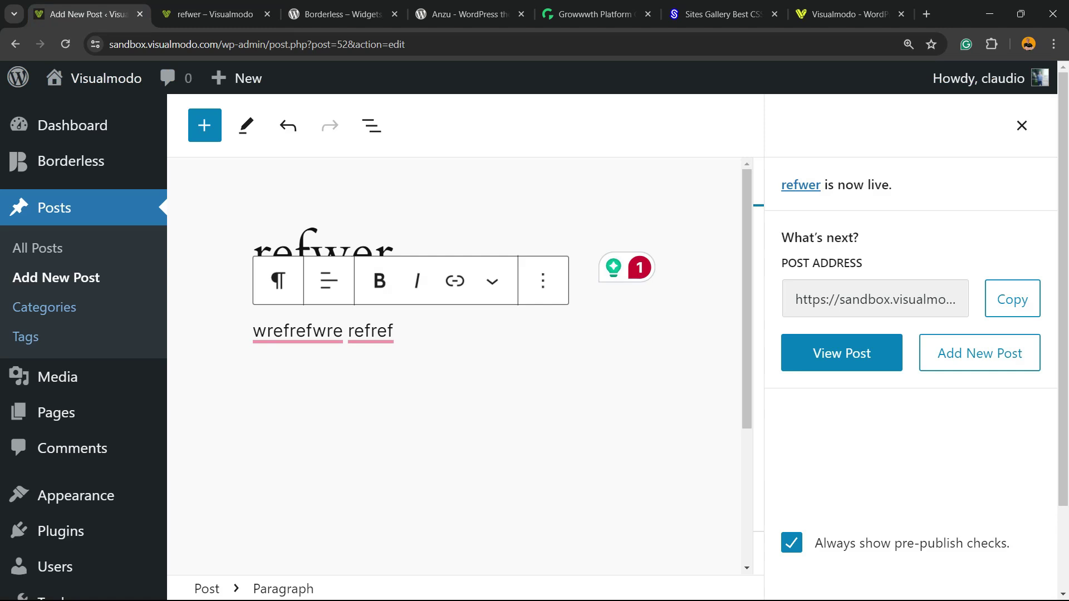
scroll(55, 205, down, 3)
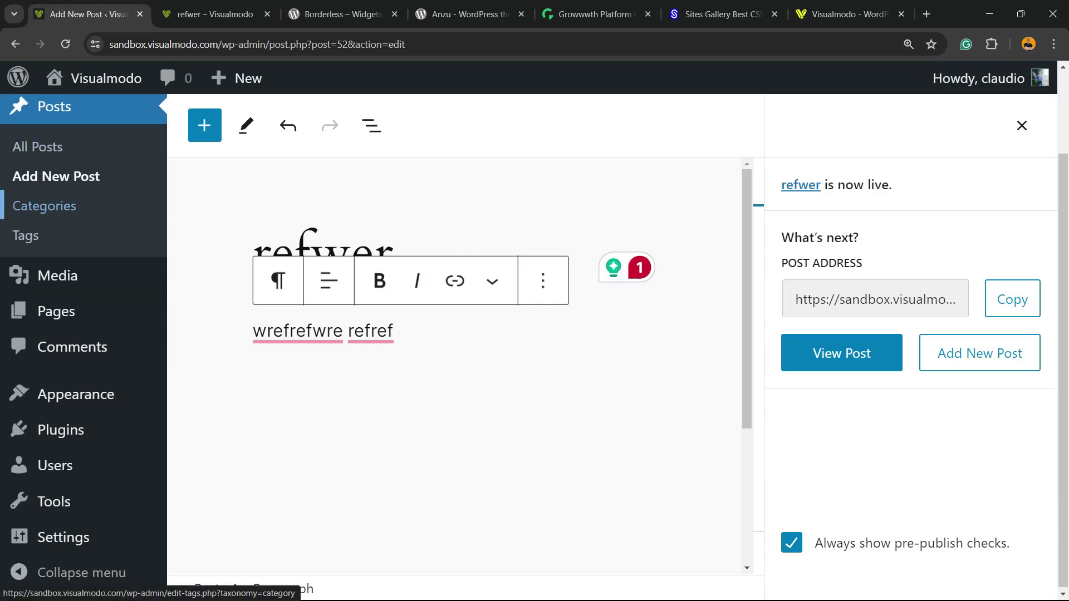
scroll(55, 204, up, 3)
mouse_move(72, 125)
scroll(72, 167, down, 2)
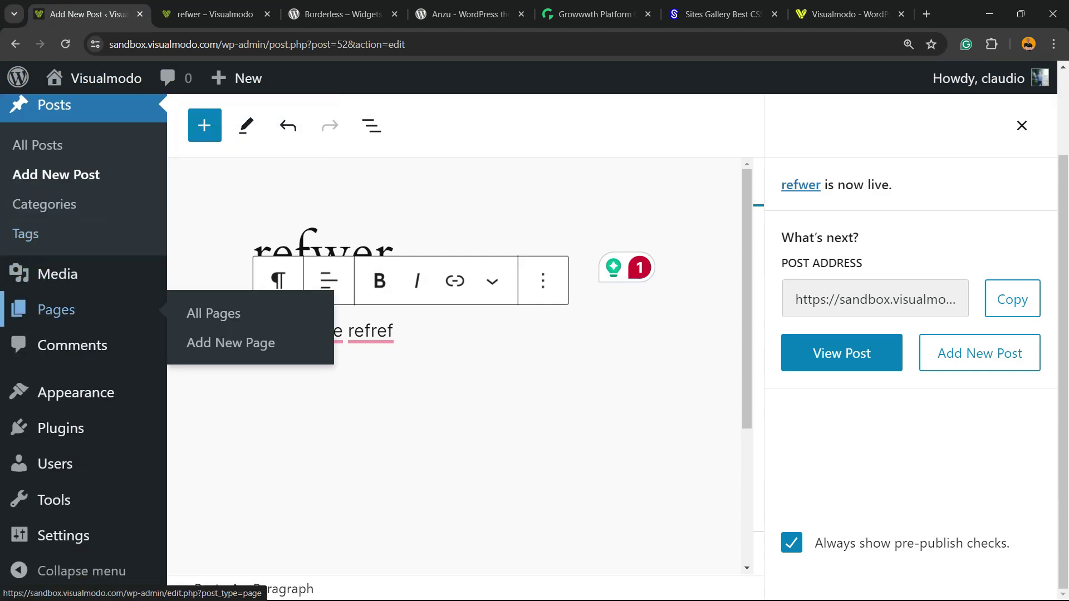
mouse_move(61, 428)
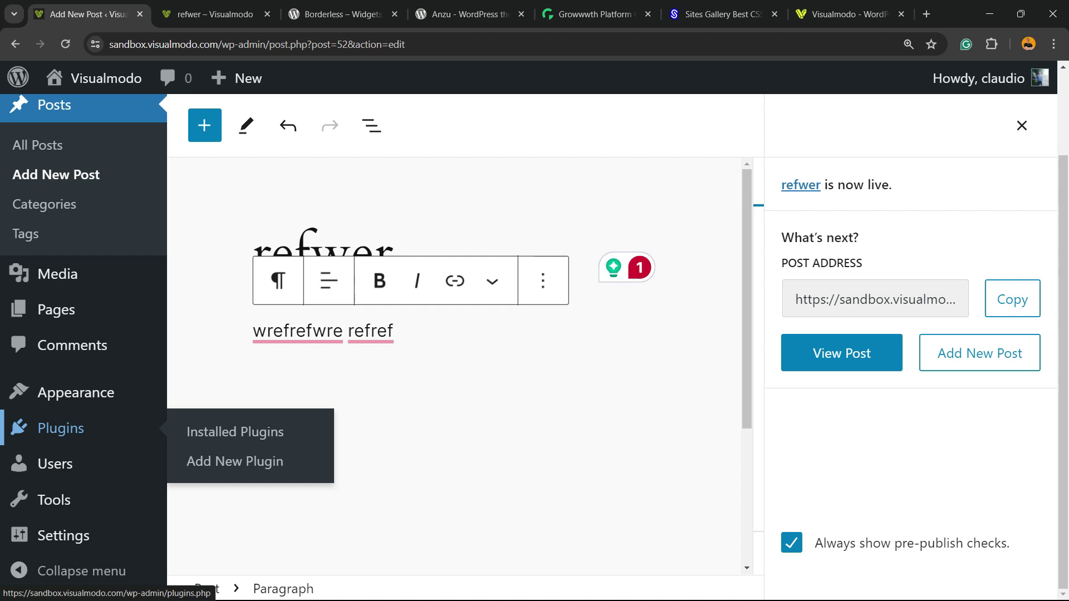
click(247, 461)
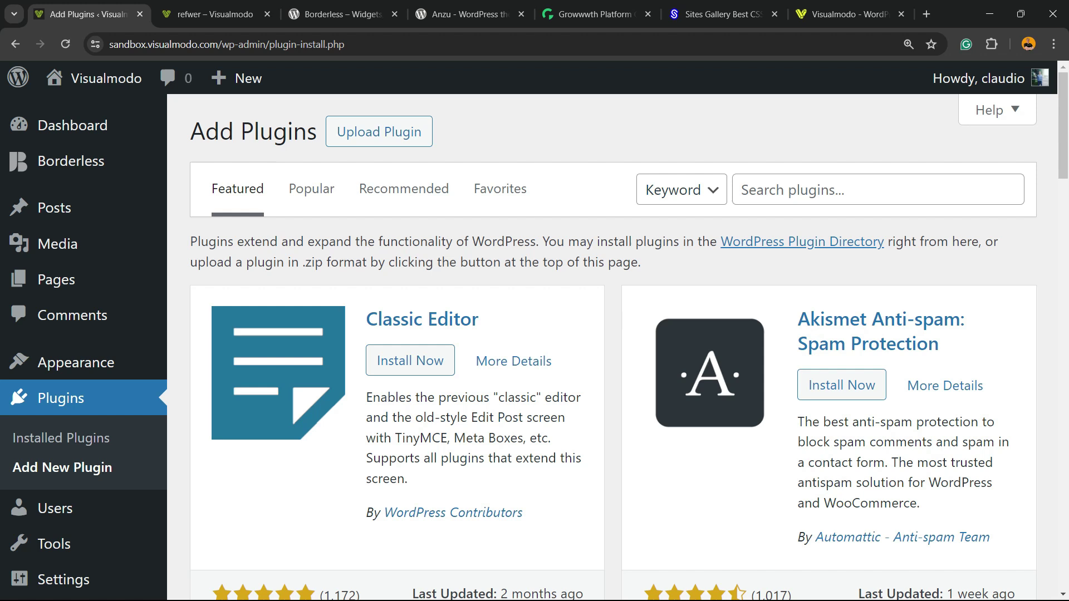
- Search the plugin directory for 'Featured Image Caption'
click(813, 190)
text(Featured Image Caption)
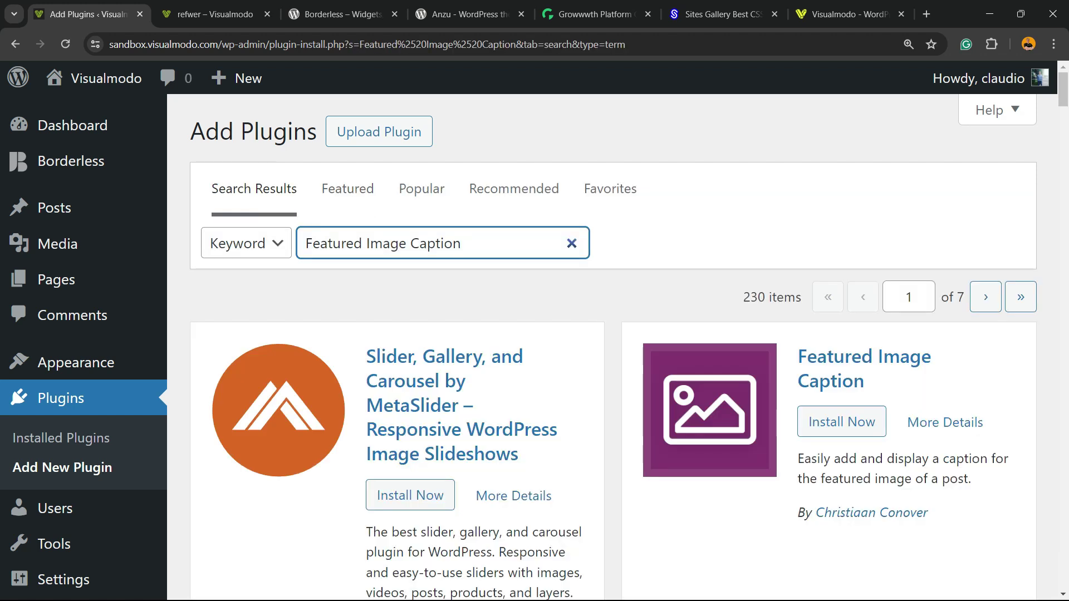
key(ctrl+minus)
key(ctrl+minus)
key(ctrl+plus)
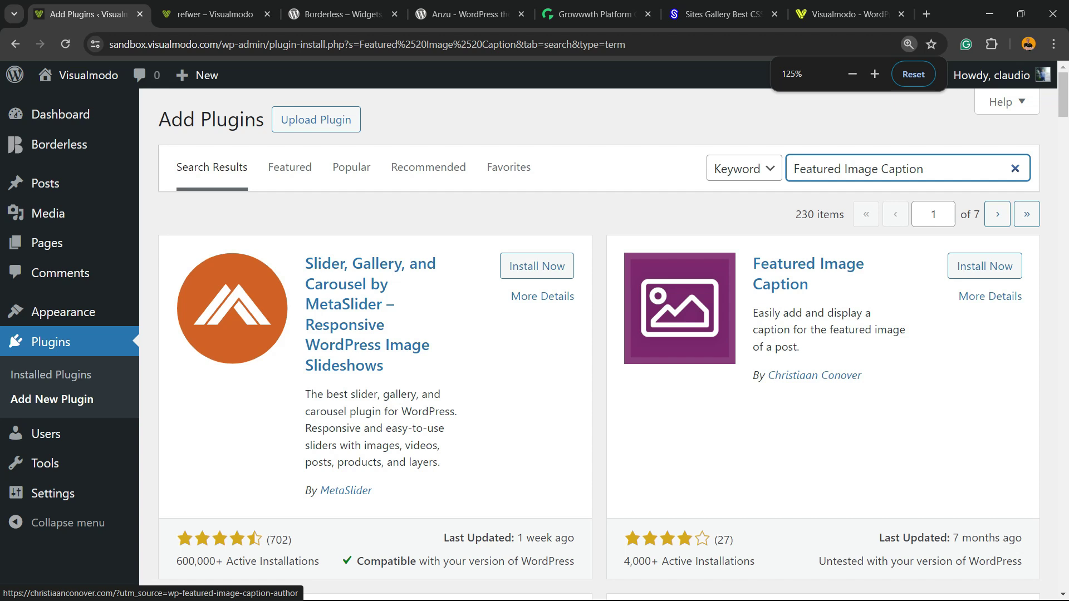
key(ctrl+plus)
scroll(612, 334, down, 2)
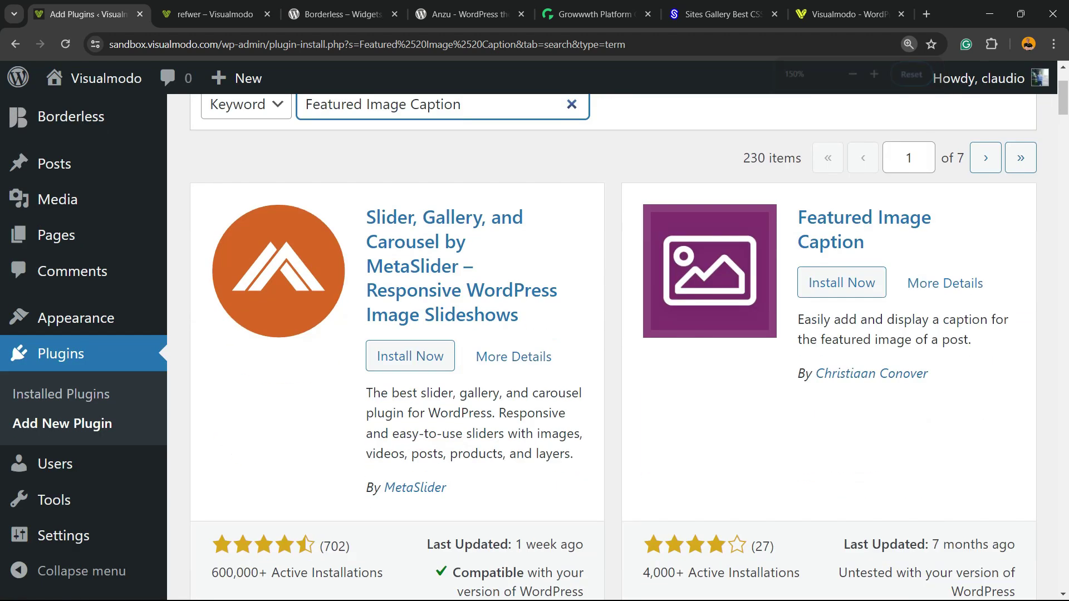
mouse_move(939, 374)
mouse_down()
mouse_move(823, 374)
mouse_move(929, 374)
mouse_up()
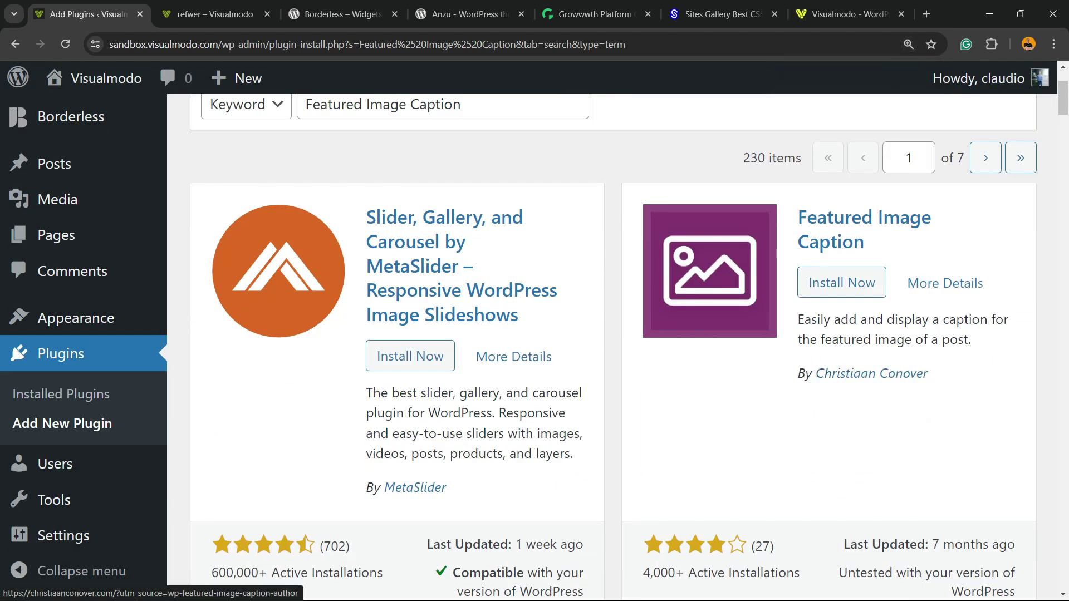
- Install and activate the Featured Image Caption plugin
click(841, 282)
key(ctrl+minus)
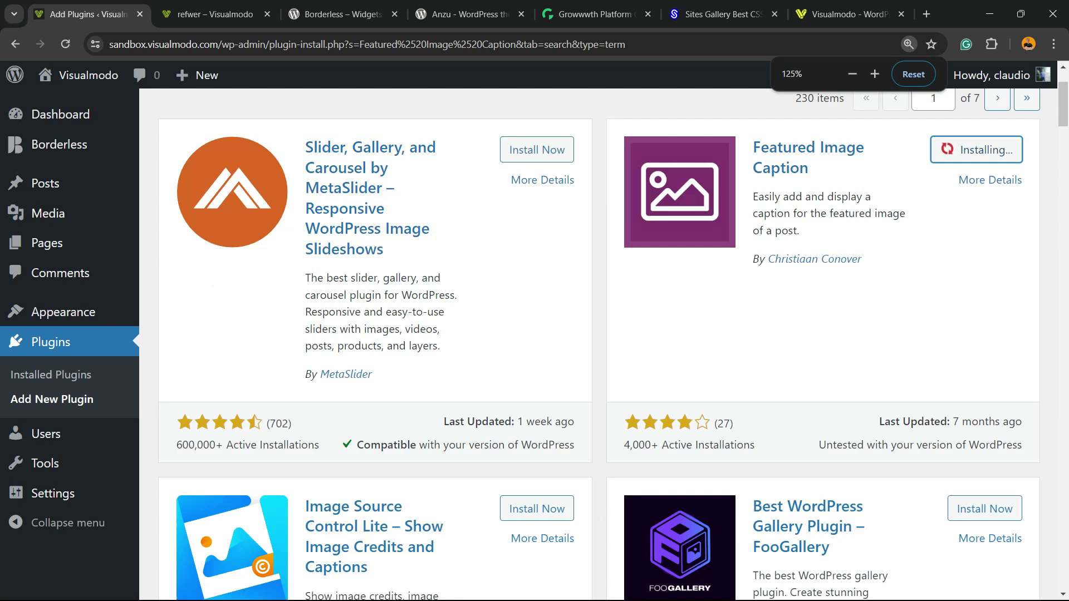
scroll(598, 345, up, 2)
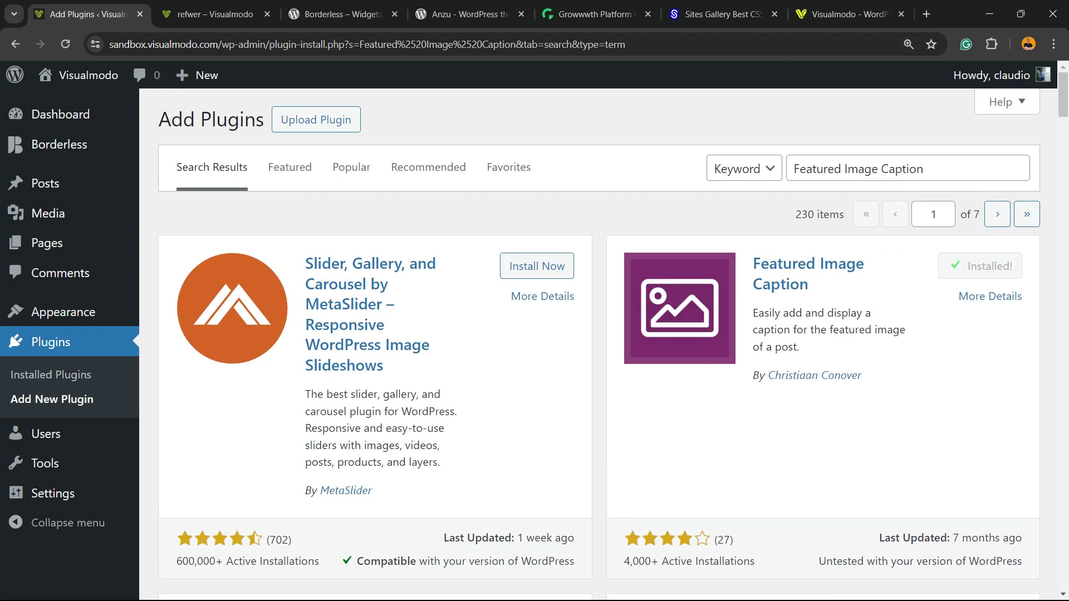
click(992, 266)
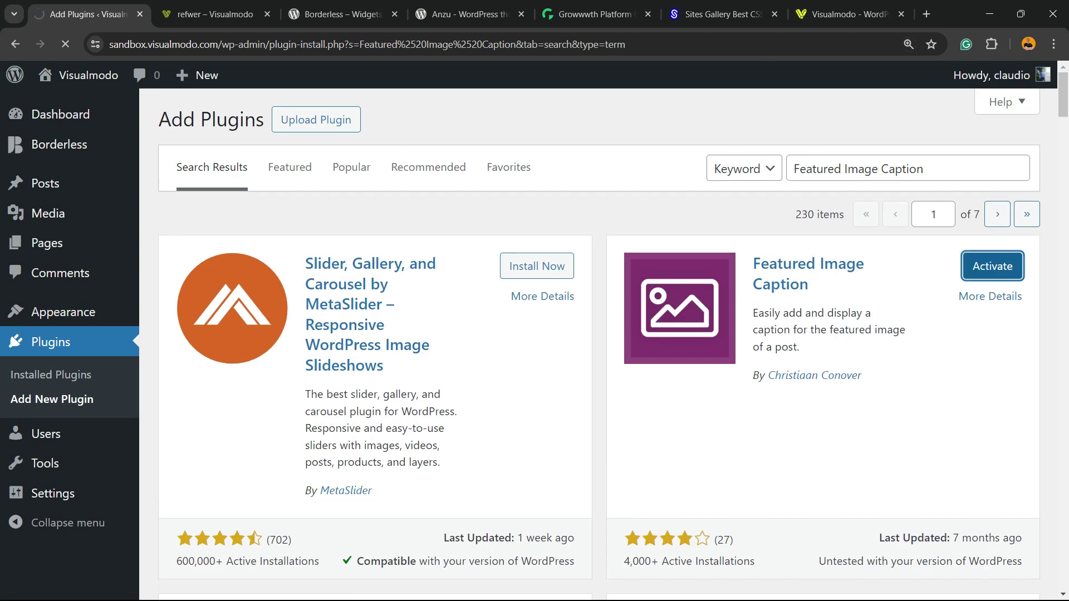
scroll(598, 334, down, 2)
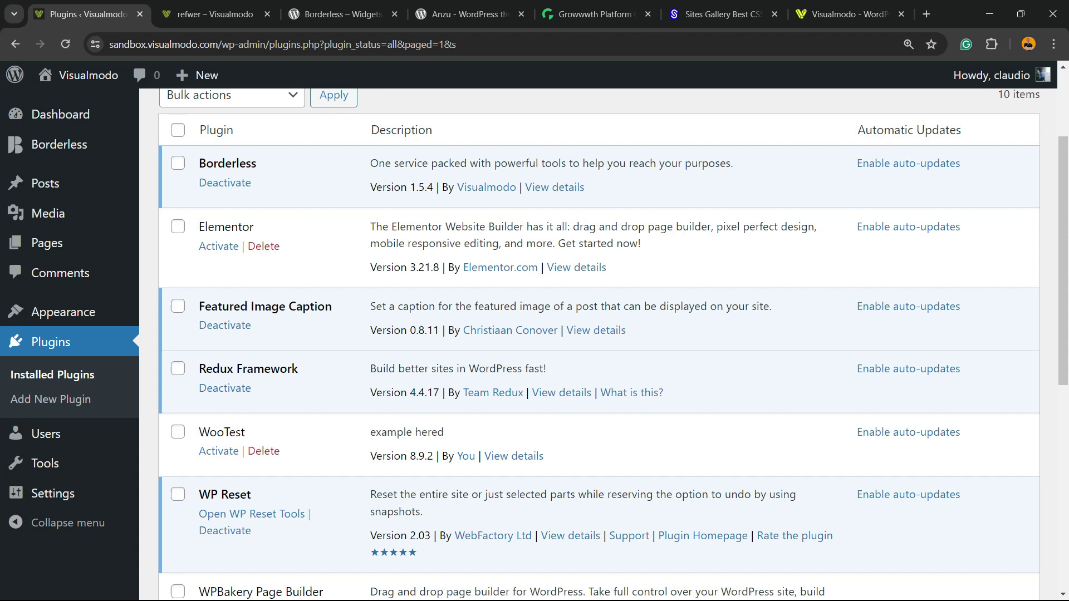
- Open Settings > Featured Image Caption and review its automatic caption and container div options
mouse_move(53, 493)
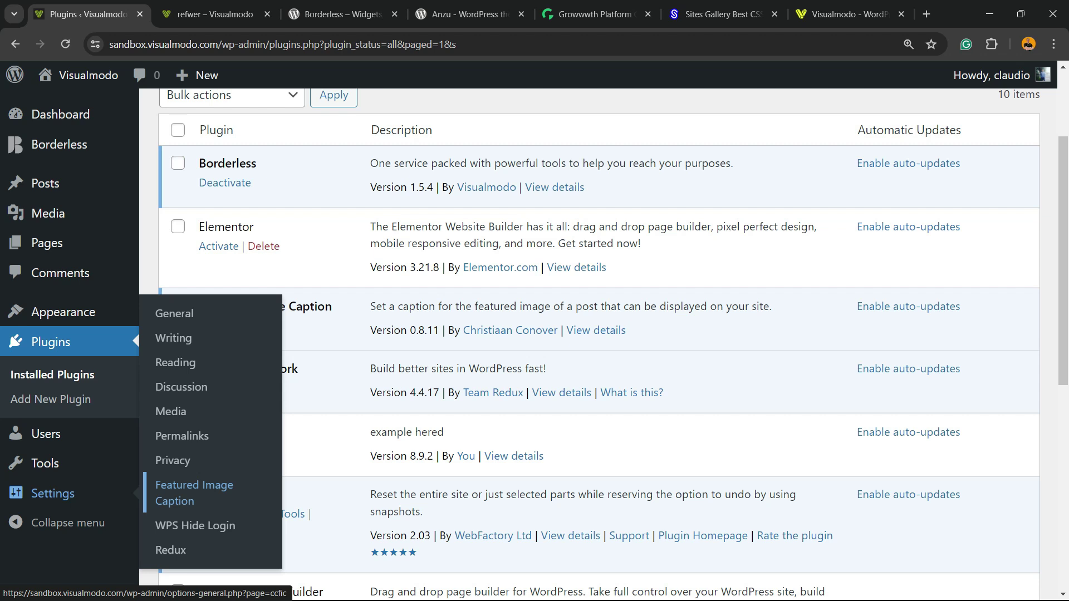
click(193, 493)
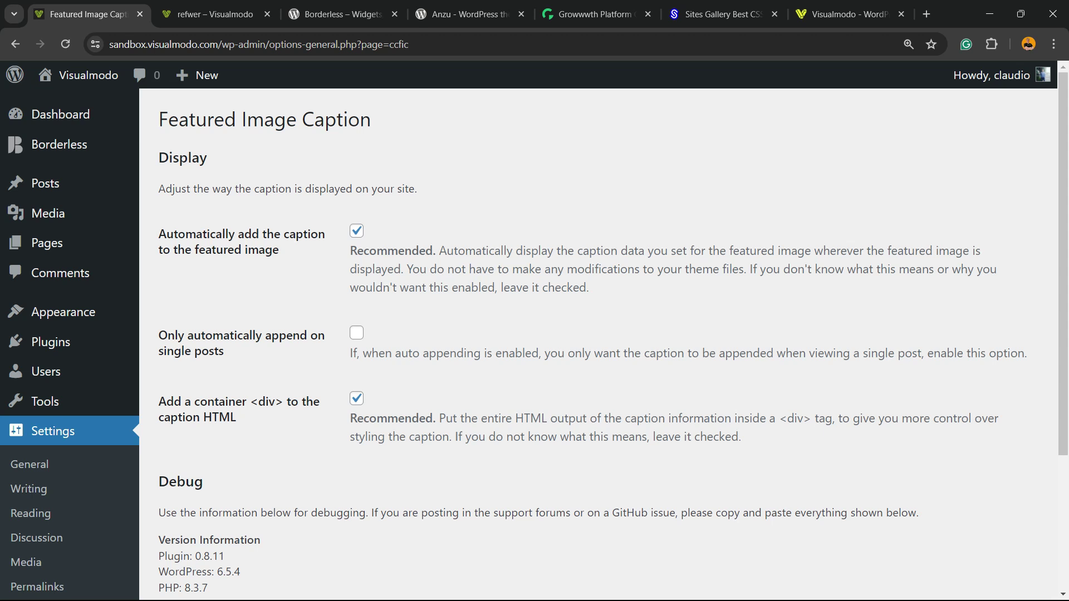
scroll(599, 345, down, 3)
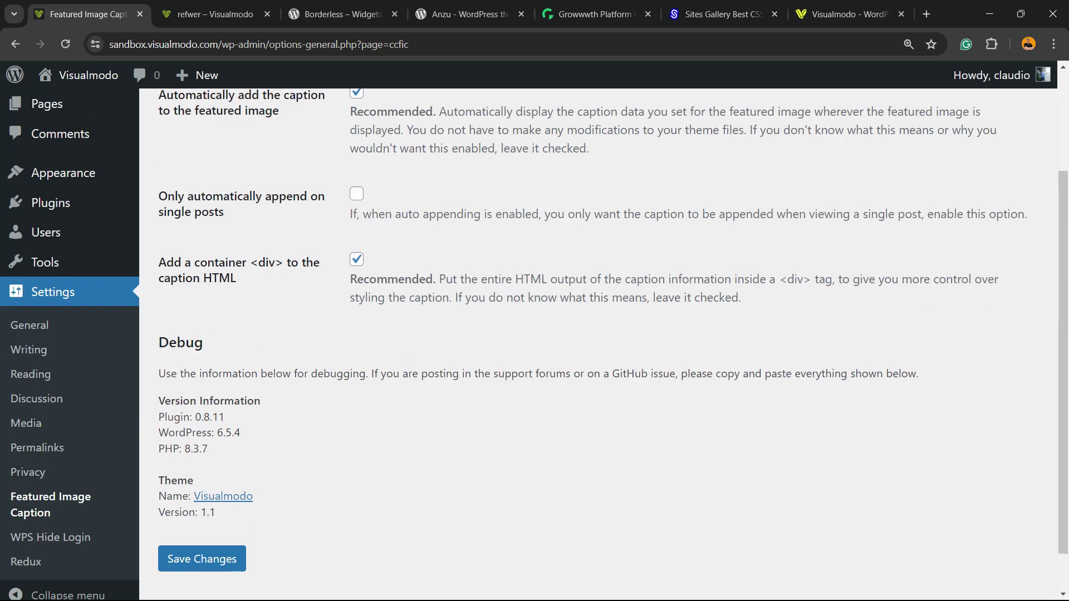
scroll(598, 345, down, 1)
scroll(598, 345, up, 4)
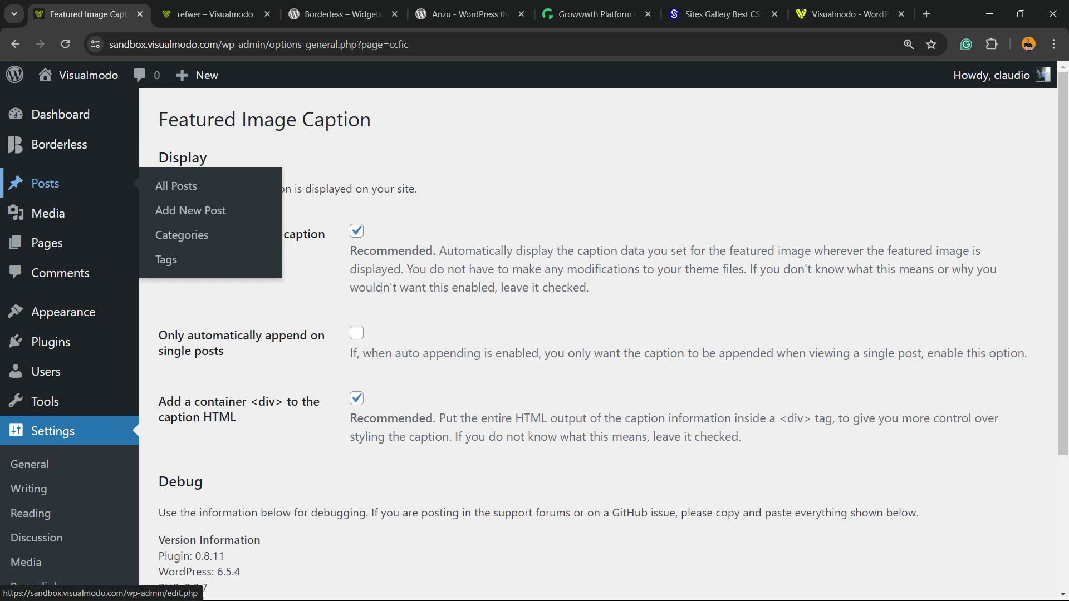
- Open the refwer post for editing from All Posts and scroll the sidebar
click(45, 183)
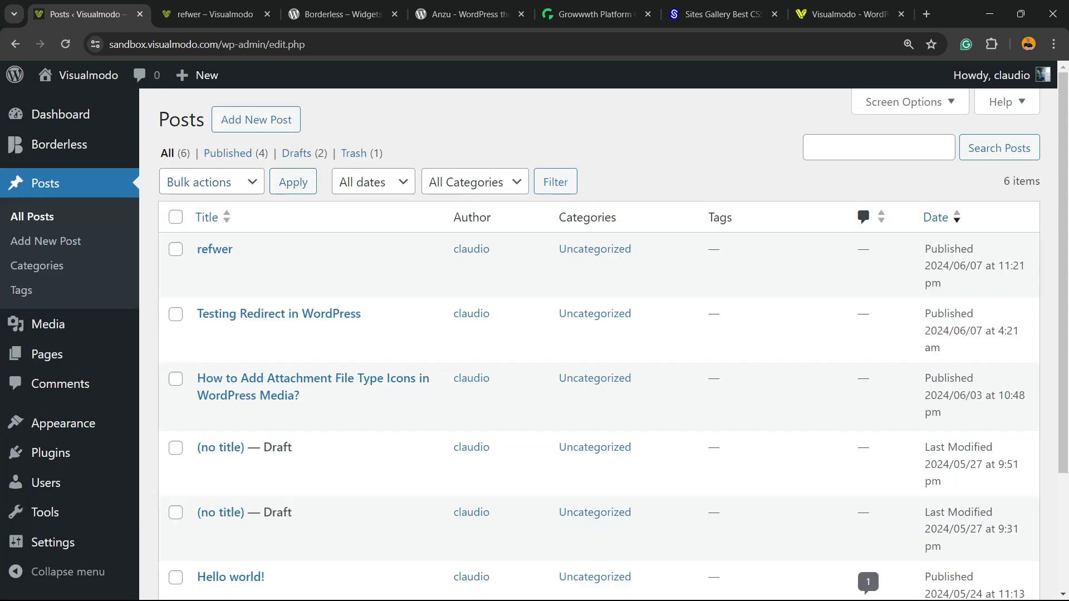
click(214, 249)
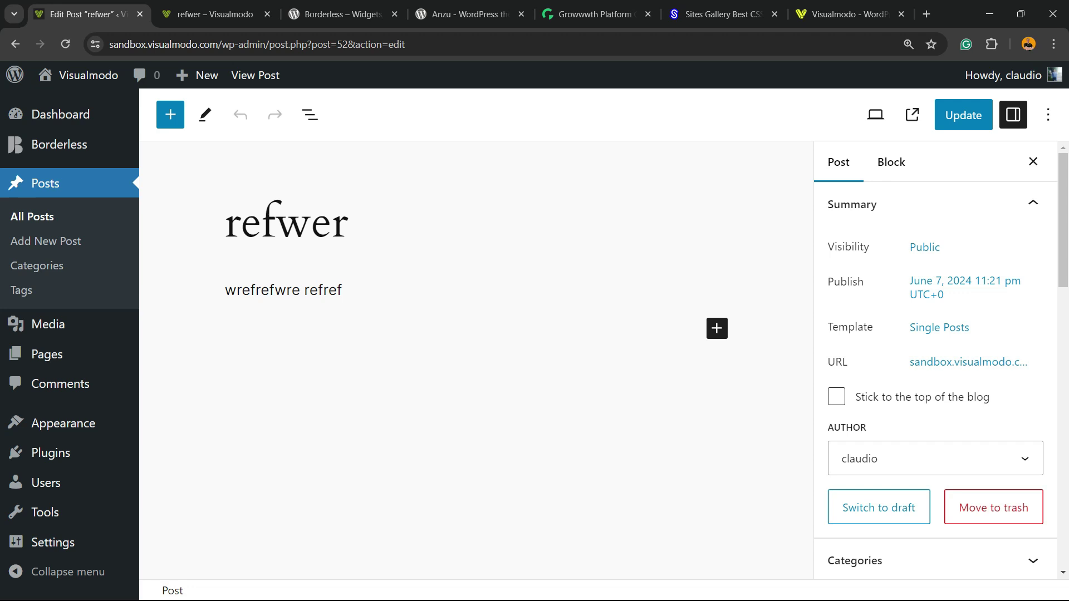
scroll(935, 362, down, 8)
scroll(935, 289, down, 5)
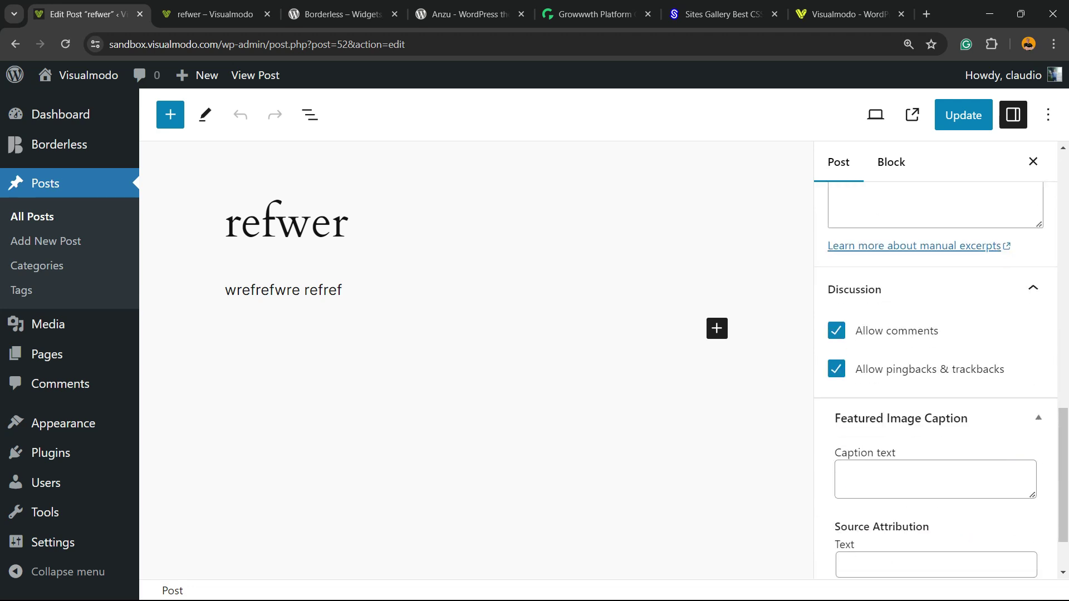
scroll(941, 381, down, 2)
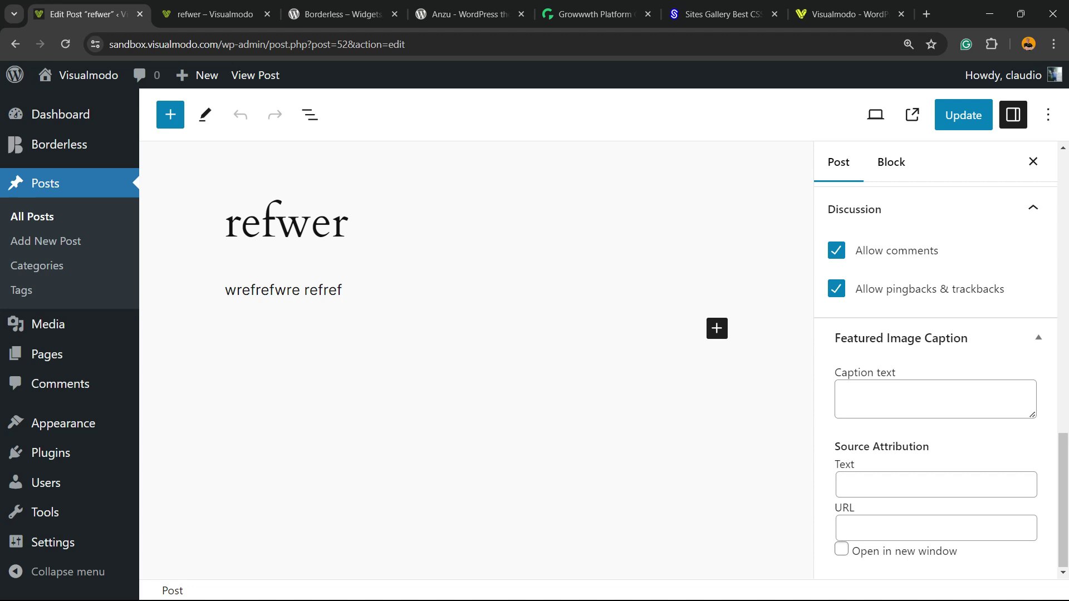
- Paste repeated 'Featured Image Caption' as the caption text, save, and view the post
click(935, 399)
text(Featured Image Caption)
text(Featured Image Caption)
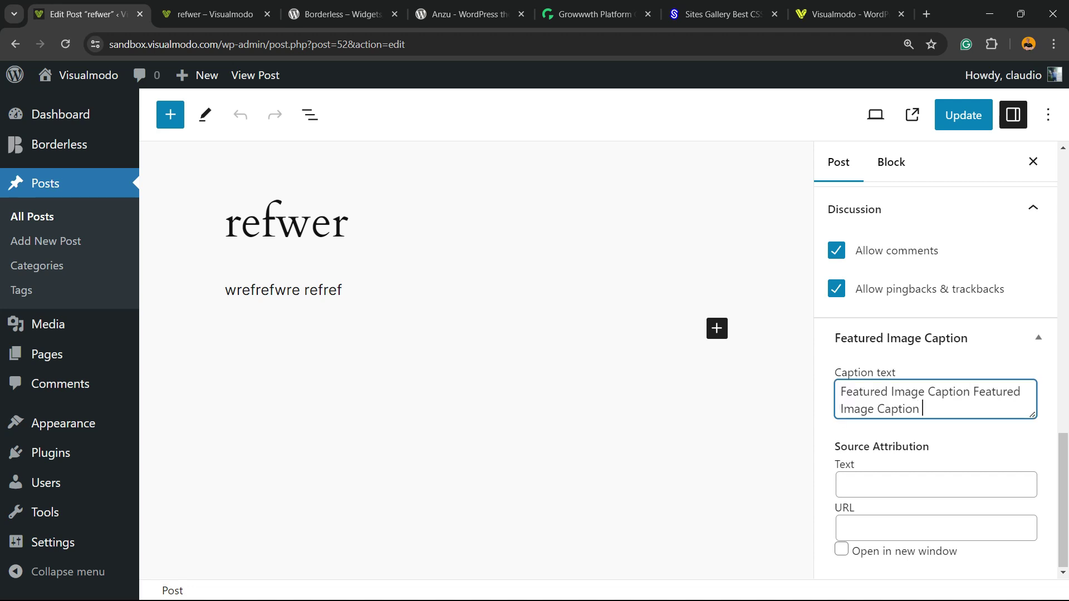
text(Featured Image Caption)
click(1018, 363)
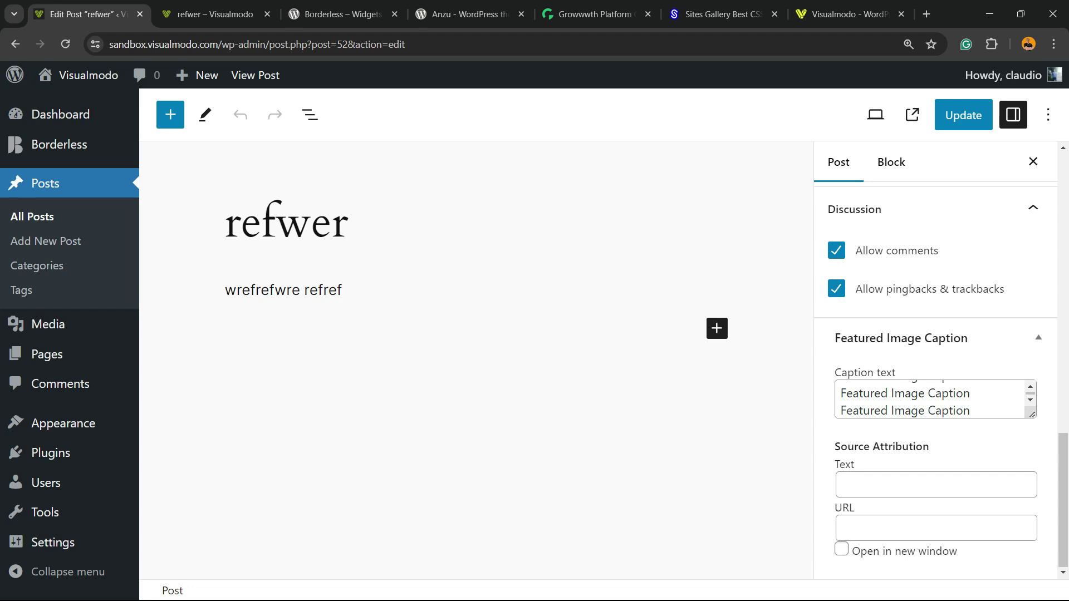
key(ctrl+s)
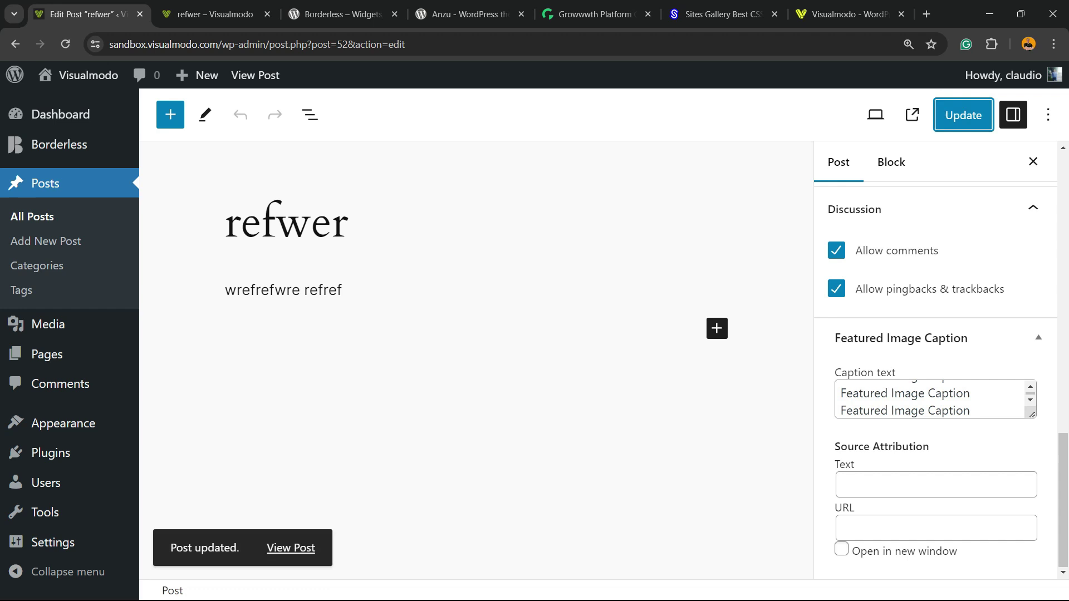
click(290, 548)
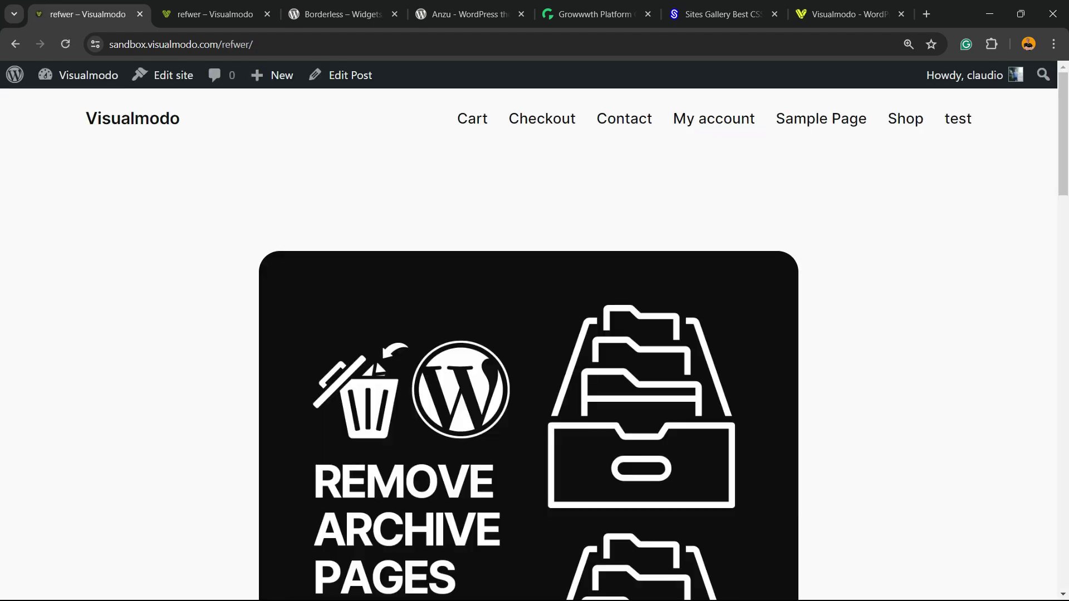
- Highlight the caption line under the featured image, then scroll back to the top
scroll(322, 384, down, 5)
triple_click(322, 384)
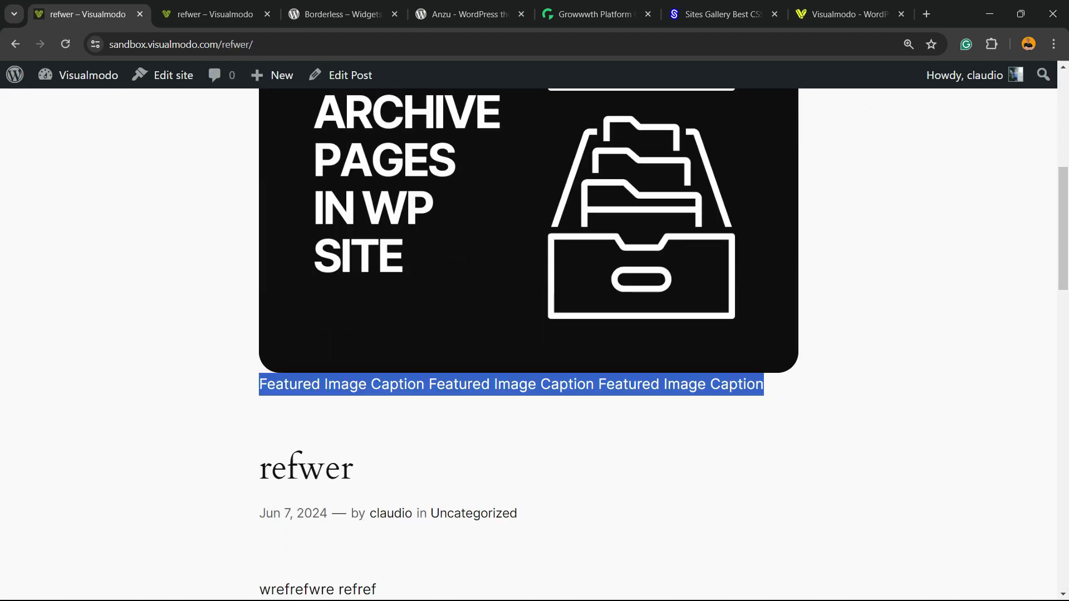
click(322, 384)
triple_click(322, 384)
click(322, 384)
scroll(322, 384, up, 2)
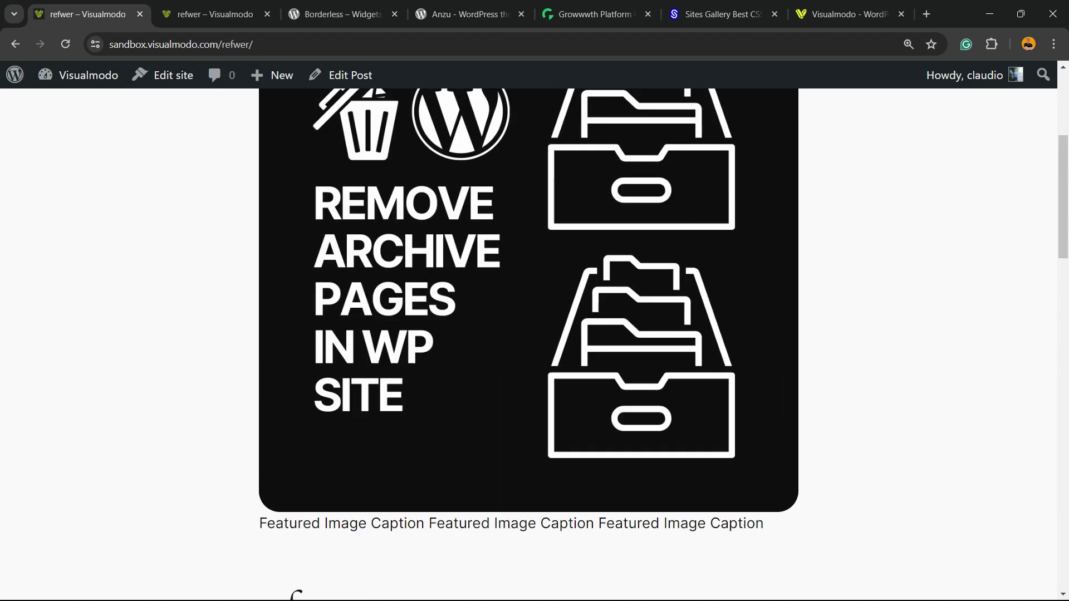
scroll(528, 334, up, 4)
scroll(528, 334, down, 2)
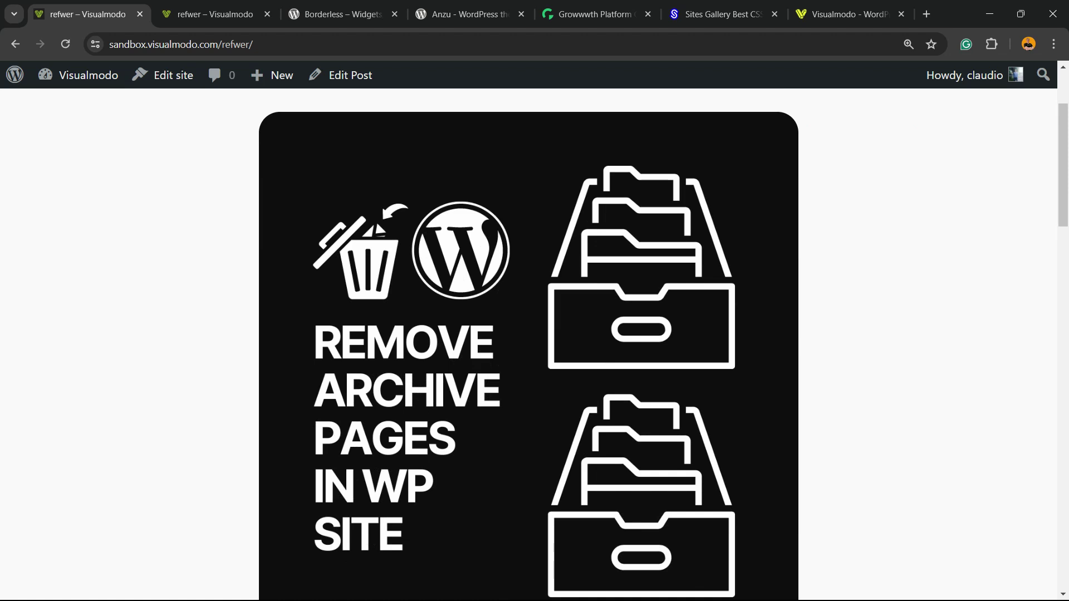
scroll(534, 345, up, 3)
- Switch through the refwer tab to the Borderless plugin page and select its title
click(215, 14)
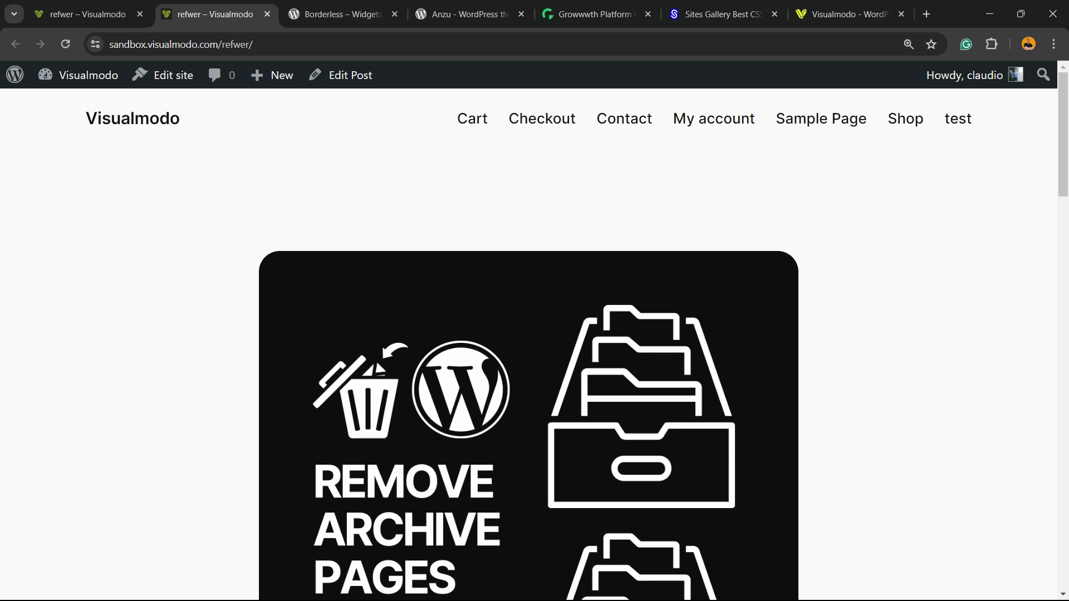
click(343, 14)
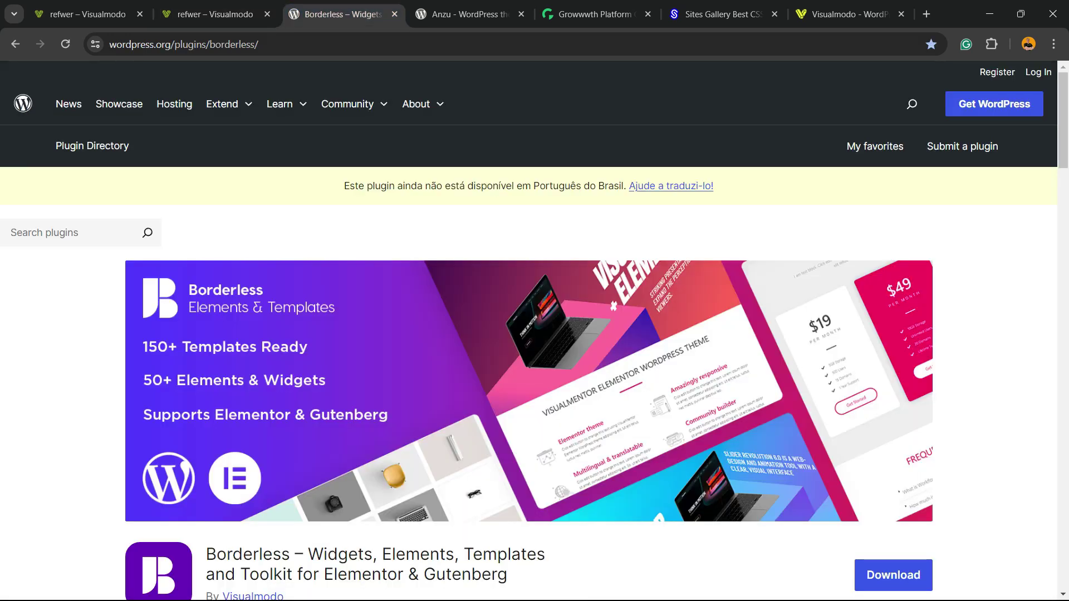
scroll(534, 346, down, 5)
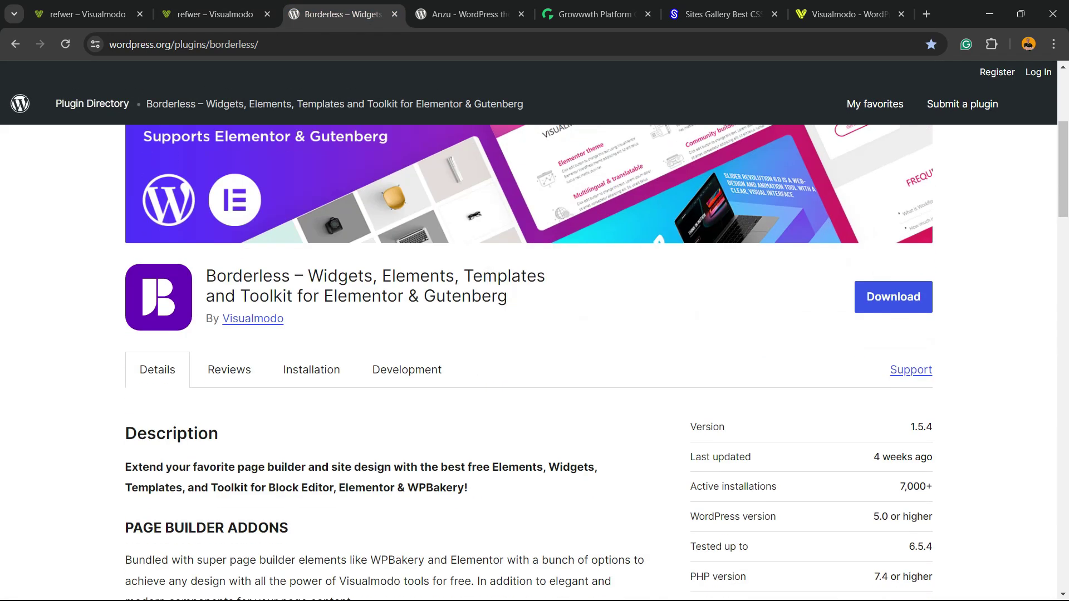
triple_click(305, 275)
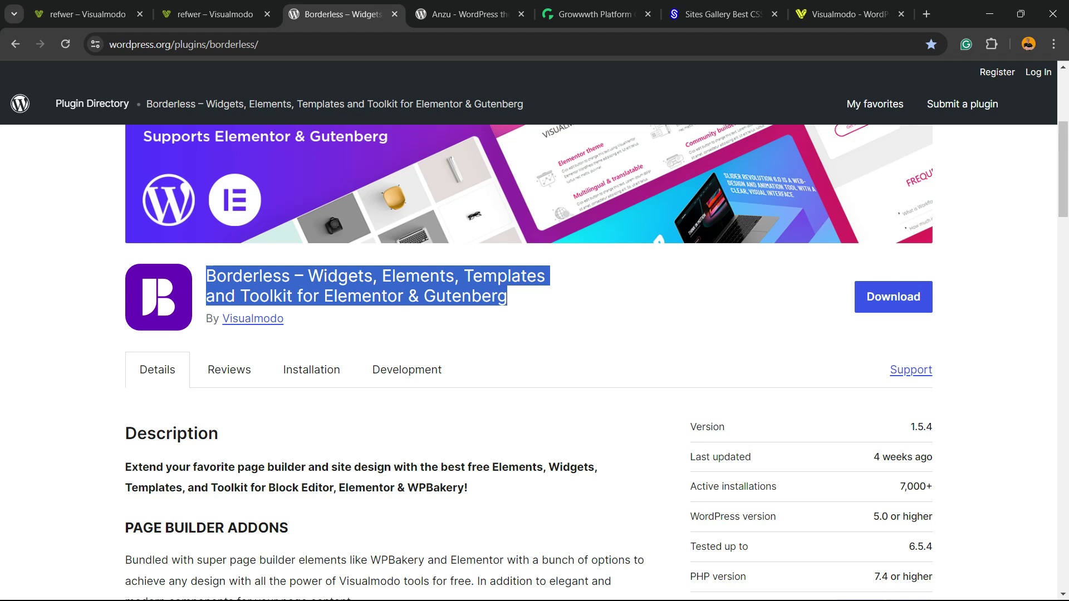
- Move to the Anzu theme page, select its title, then continue to Growwwth
key(ctrl+Tab)
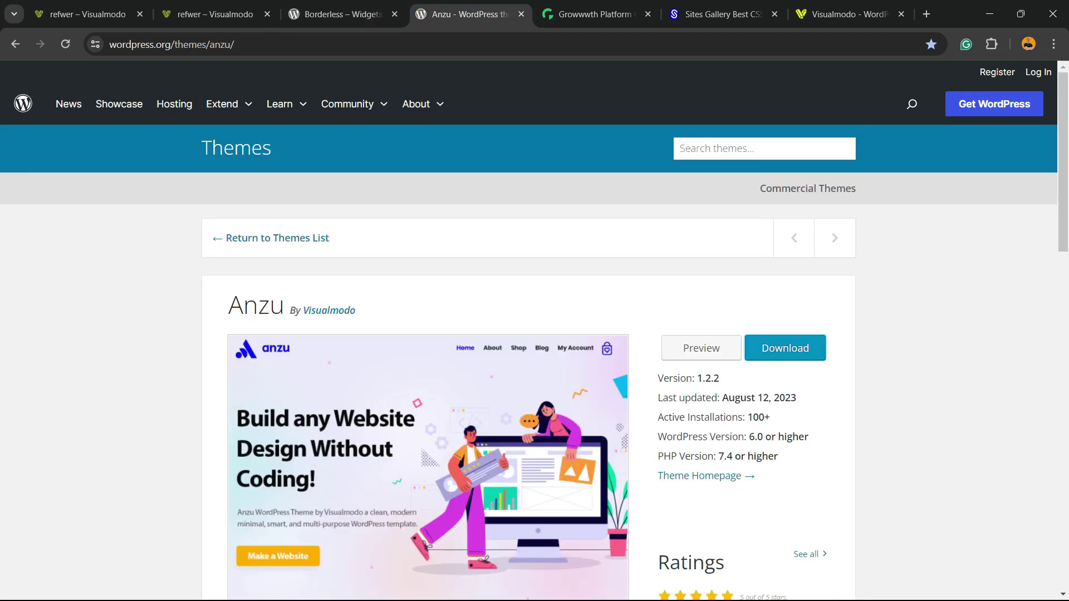
triple_click(256, 306)
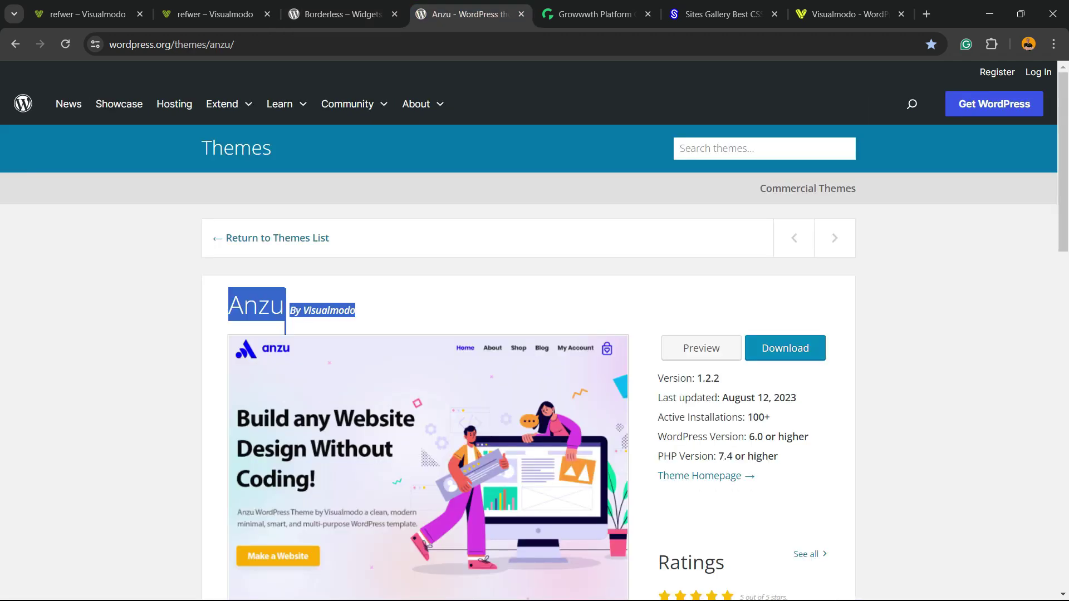
click(285, 311)
scroll(285, 311, down, 3)
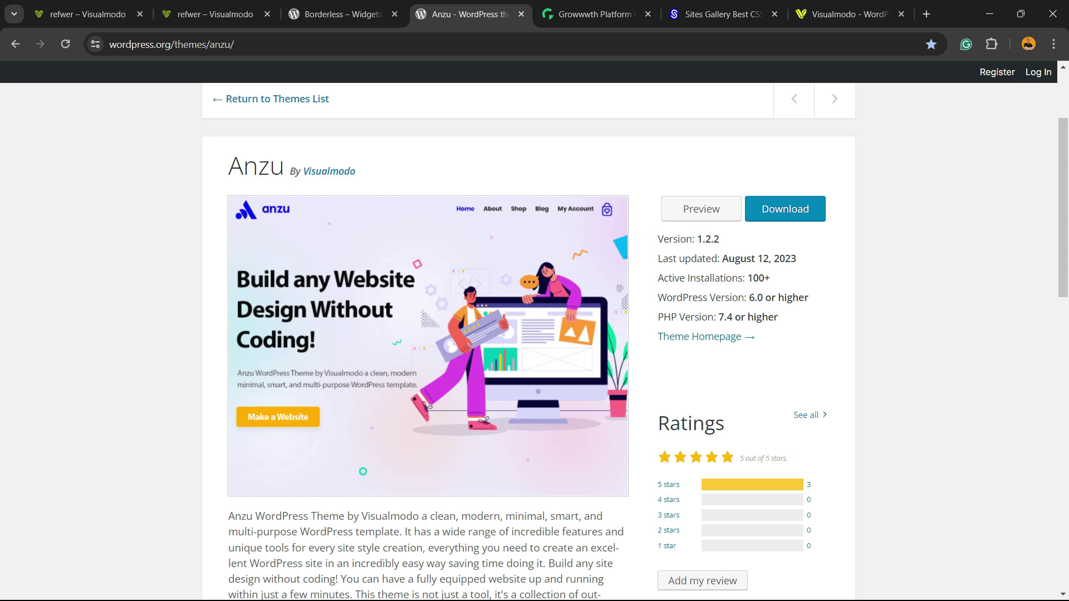
key(ctrl+Tab)
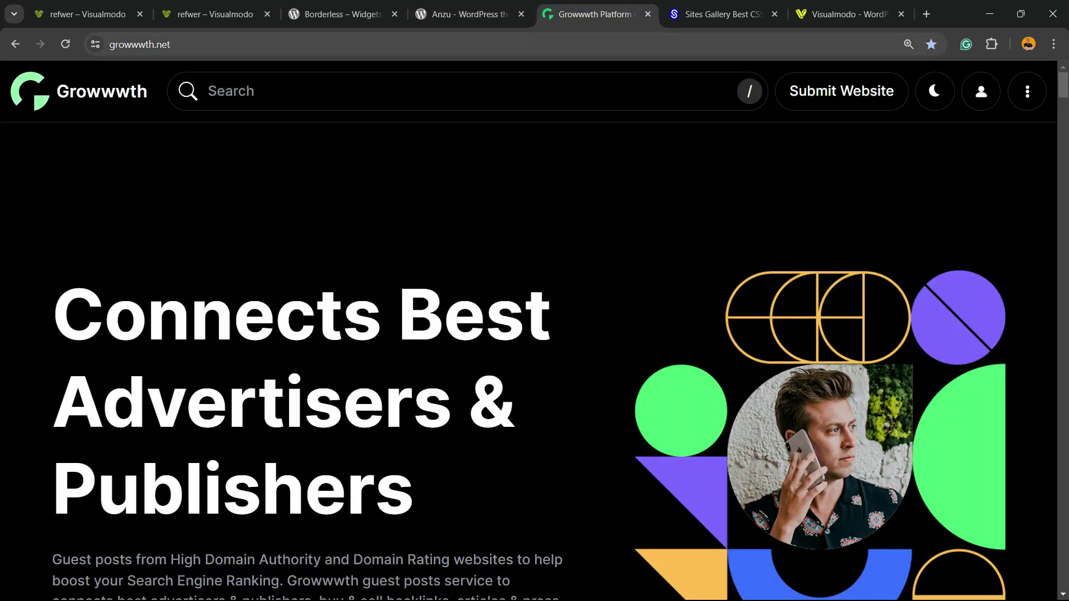
- Scroll through the Growwwth price cards
scroll(529, 362, down, 10)
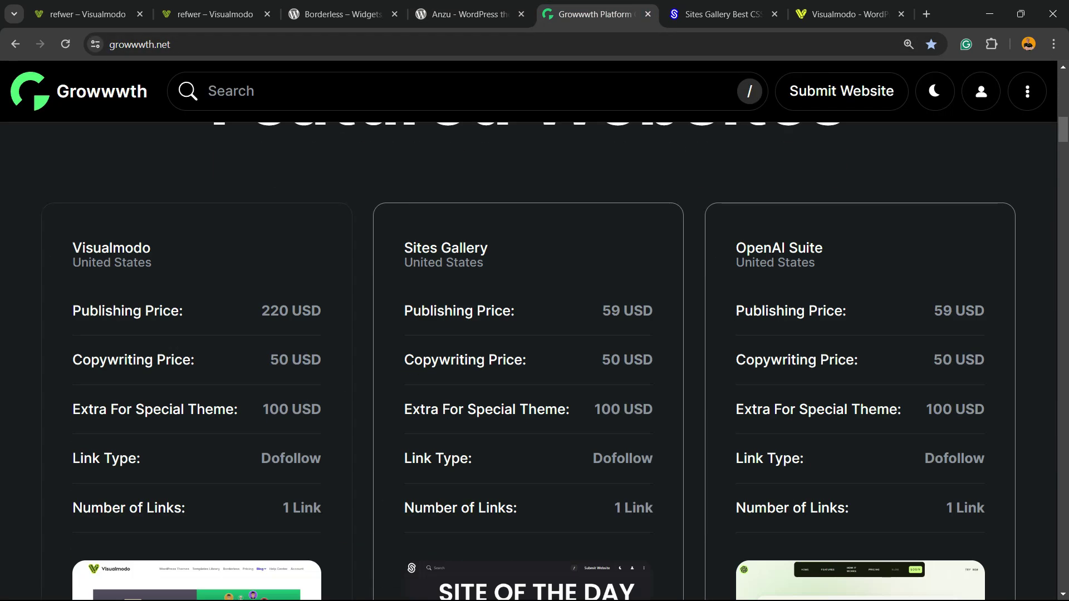
scroll(528, 361, down, 10)
scroll(529, 362, down, 10)
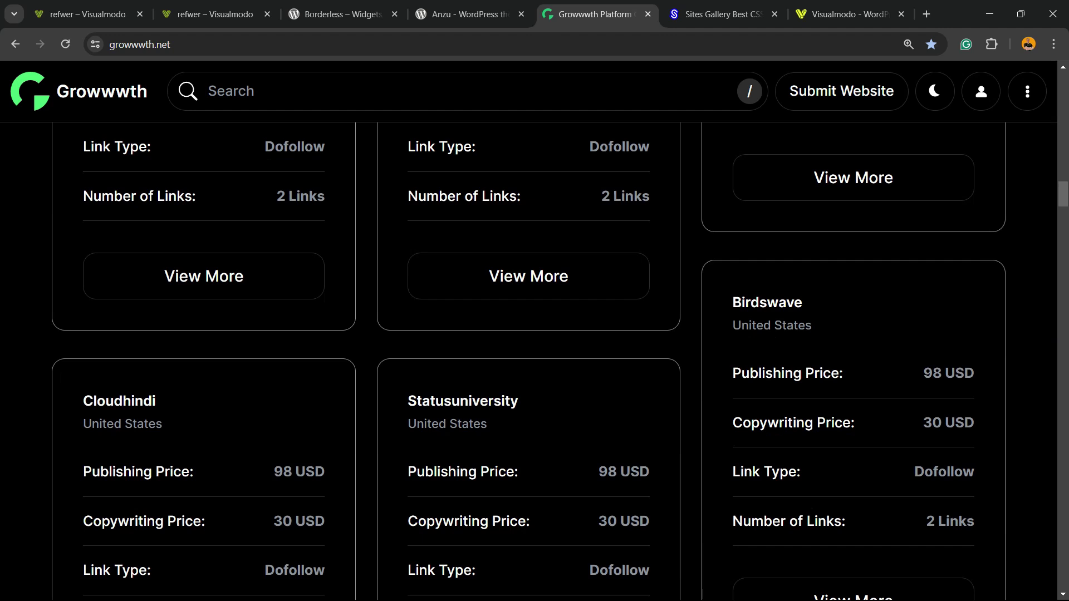
- Browse the Sites Gallery website cards, then switch to the Visualmodo tab
key(ctrl+Tab)
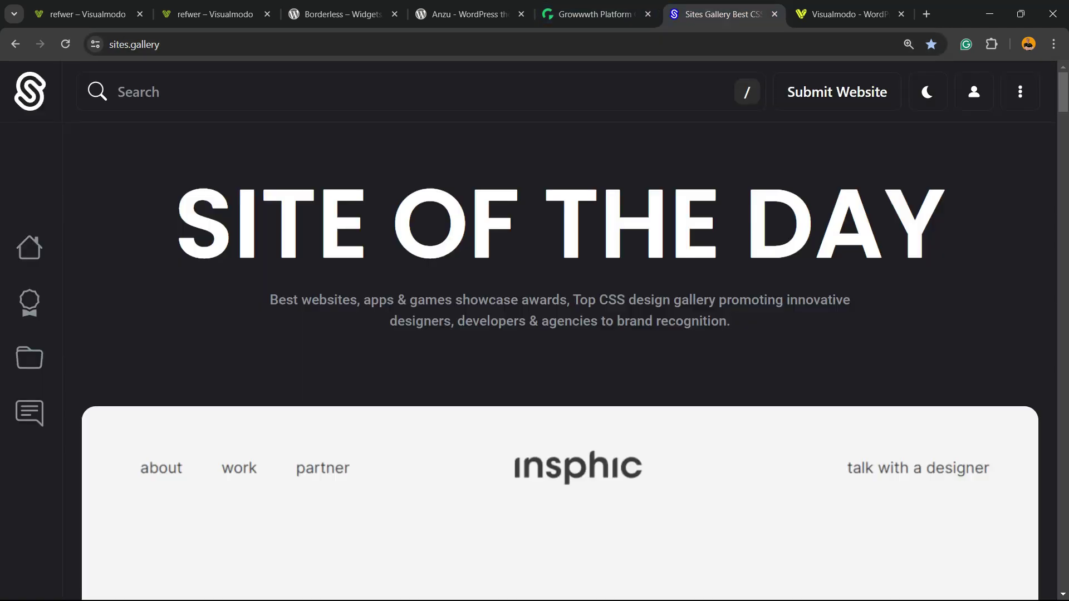
scroll(559, 362, down, 10)
scroll(559, 362, down, 10)
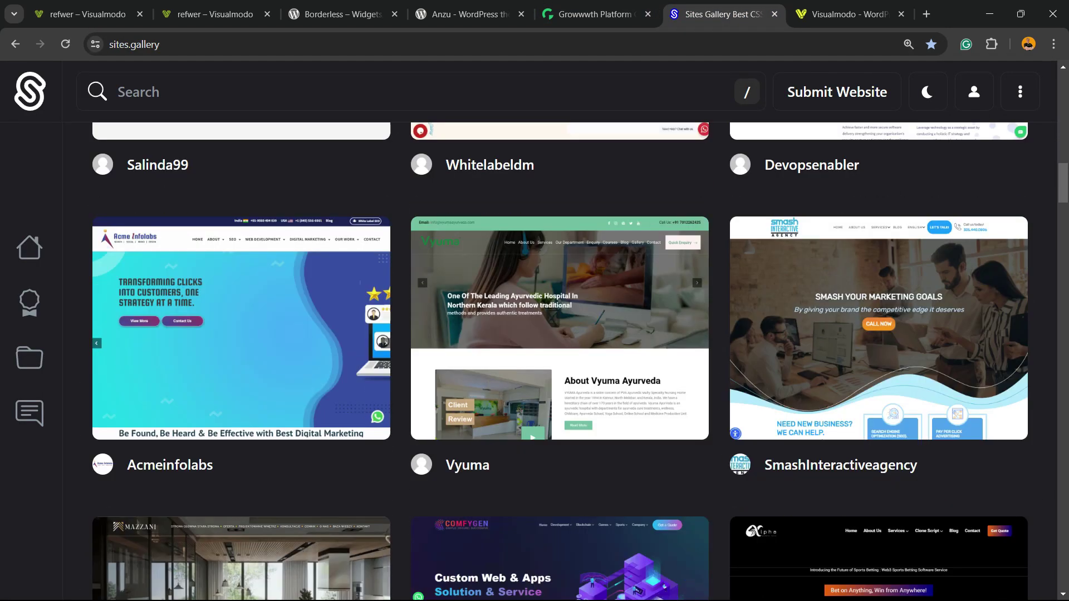
scroll(560, 362, down, 15)
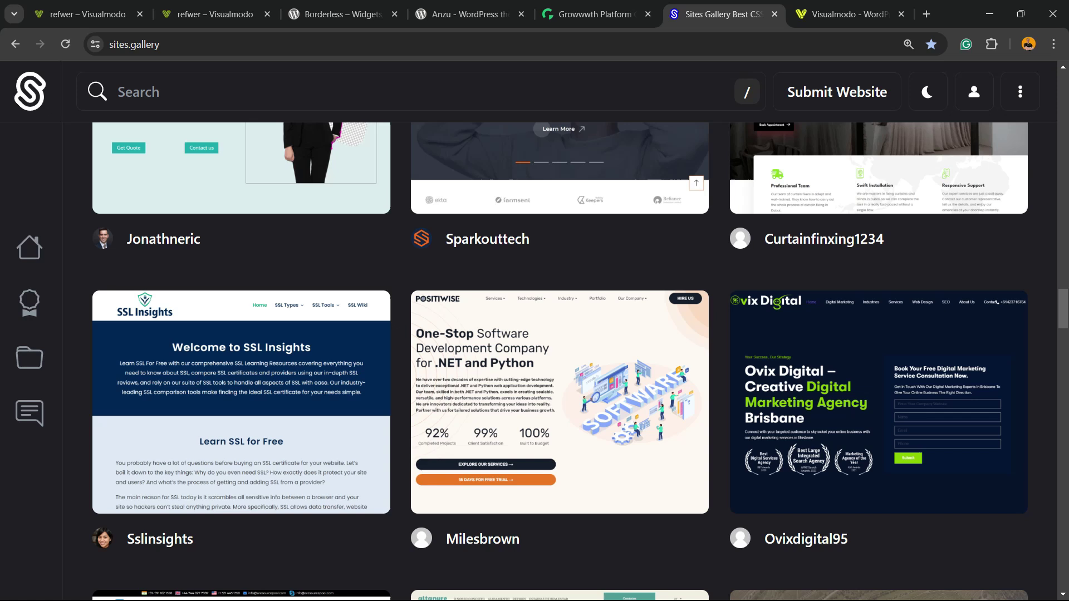
key(ctrl+Tab)
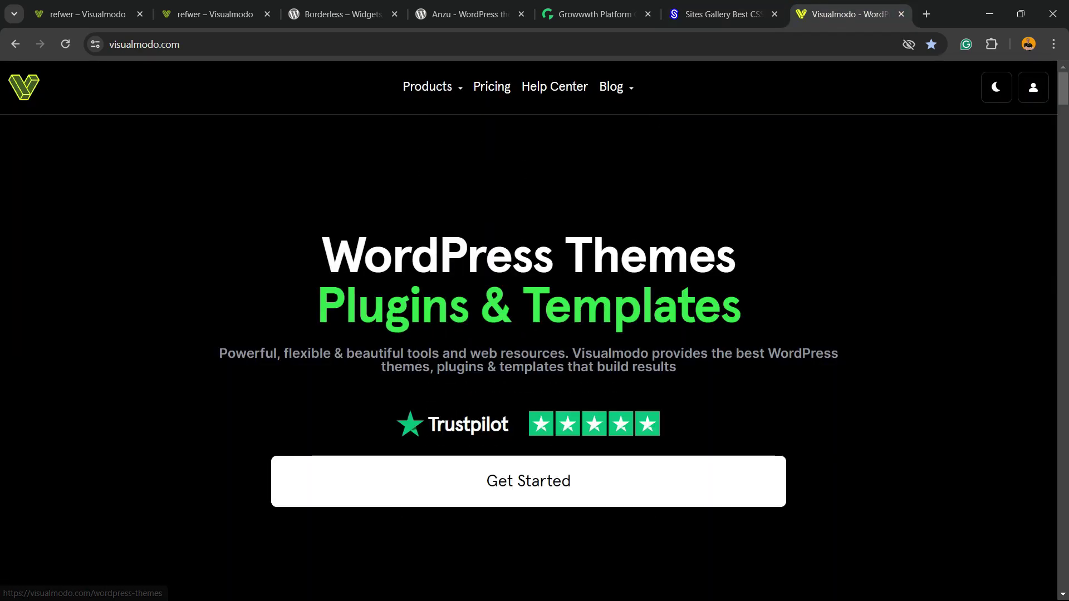
- From the Borderless product page, go past its pricing and template cards to View Our Entire Templates Library
mouse_move(427, 87)
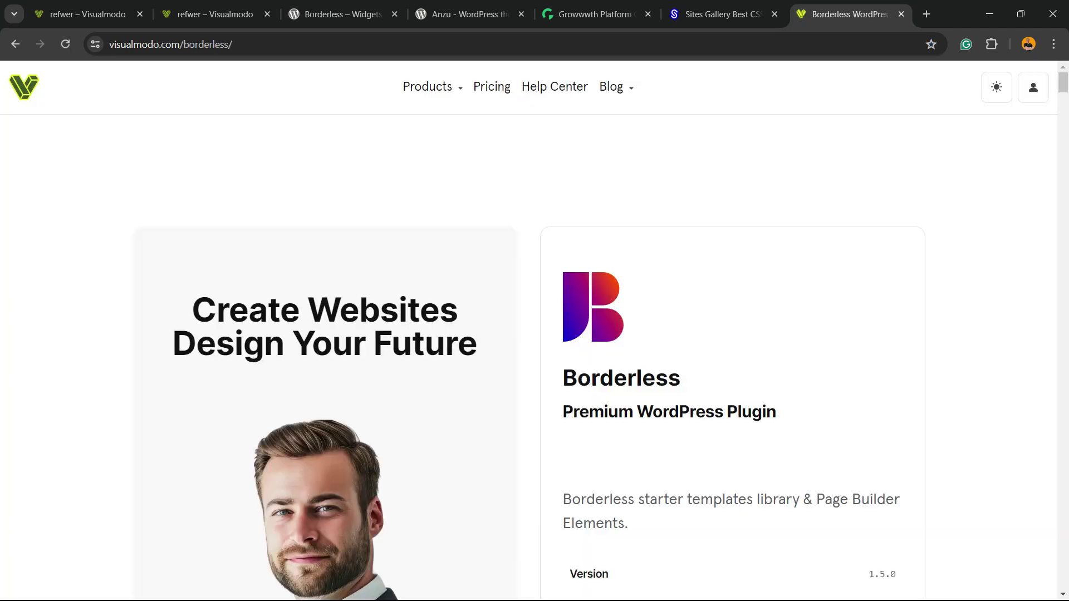
scroll(534, 356, down, 3)
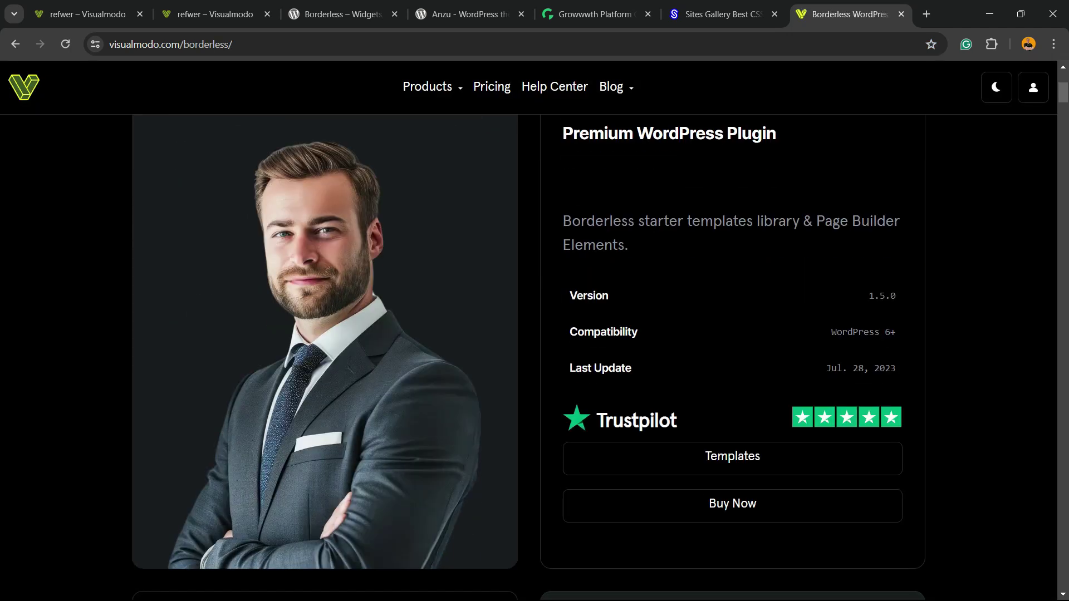
scroll(535, 356, down, 15)
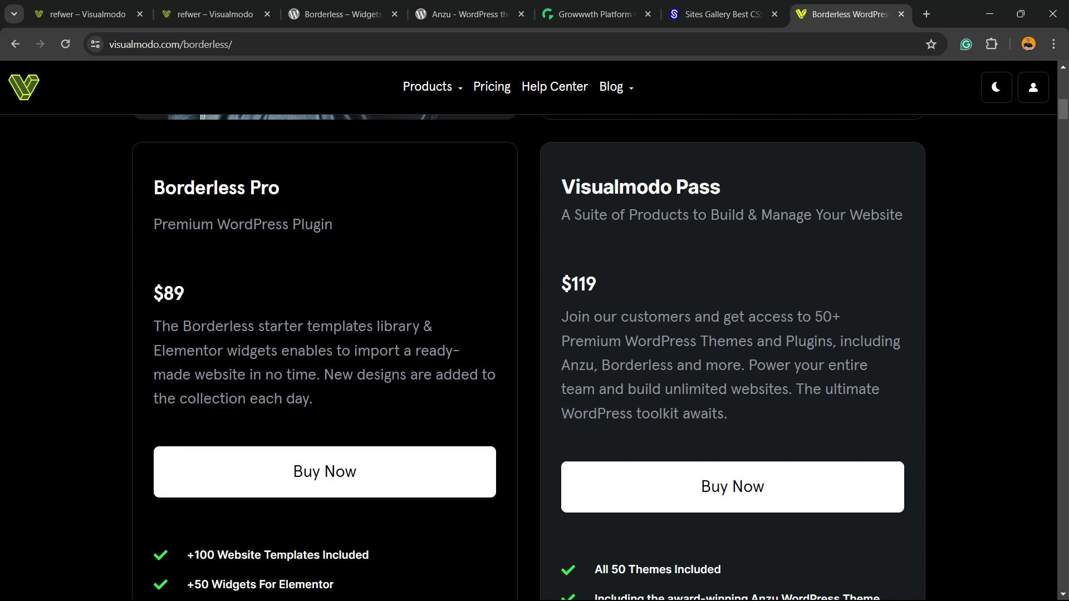
scroll(535, 357, down, 15)
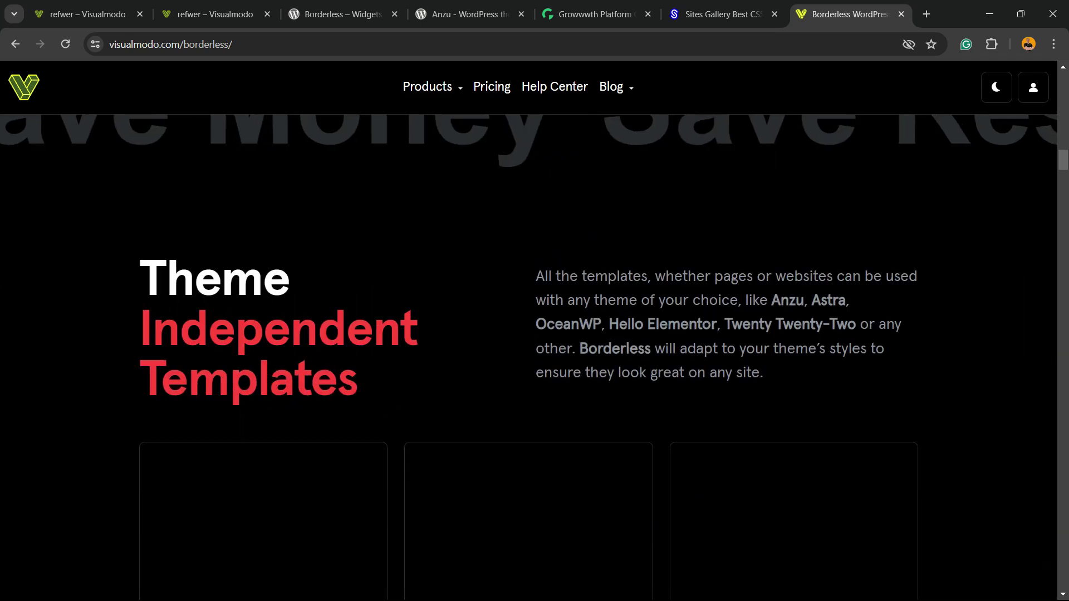
scroll(535, 356, down, 12)
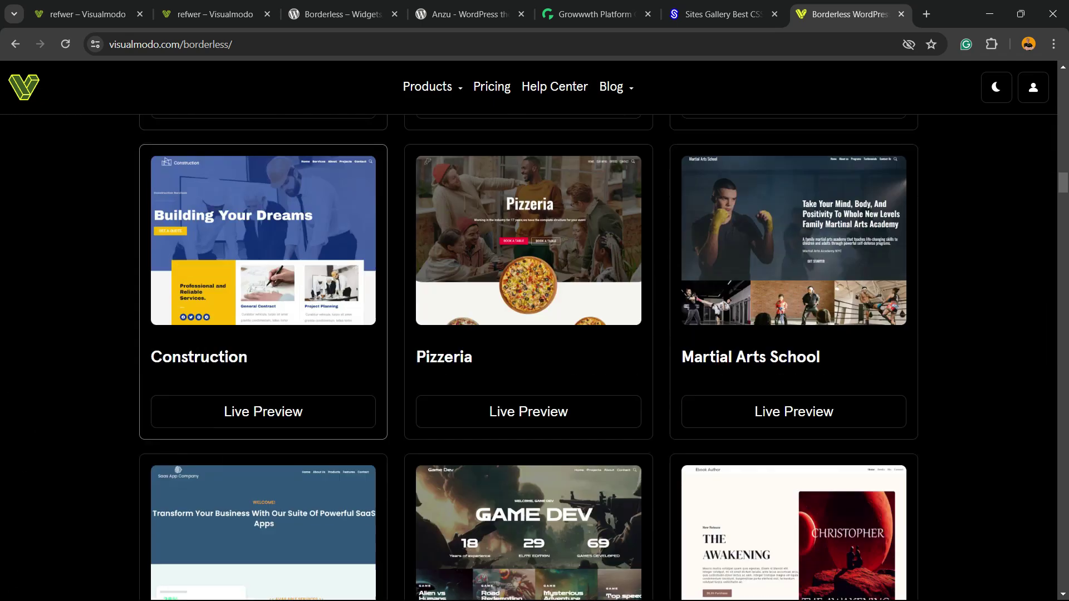
scroll(534, 357, down, 15)
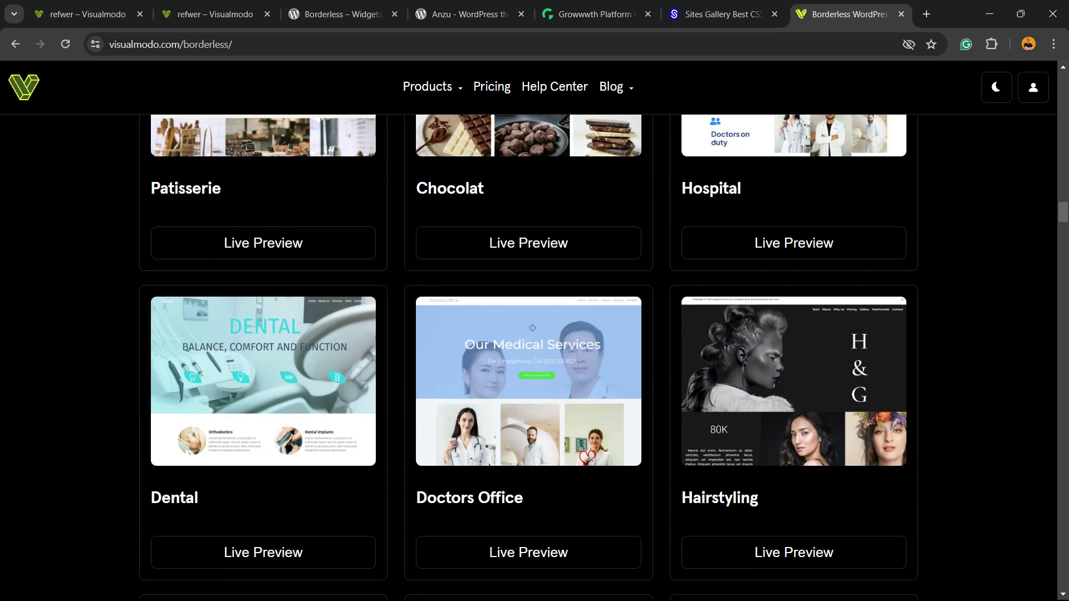
scroll(535, 356, down, 15)
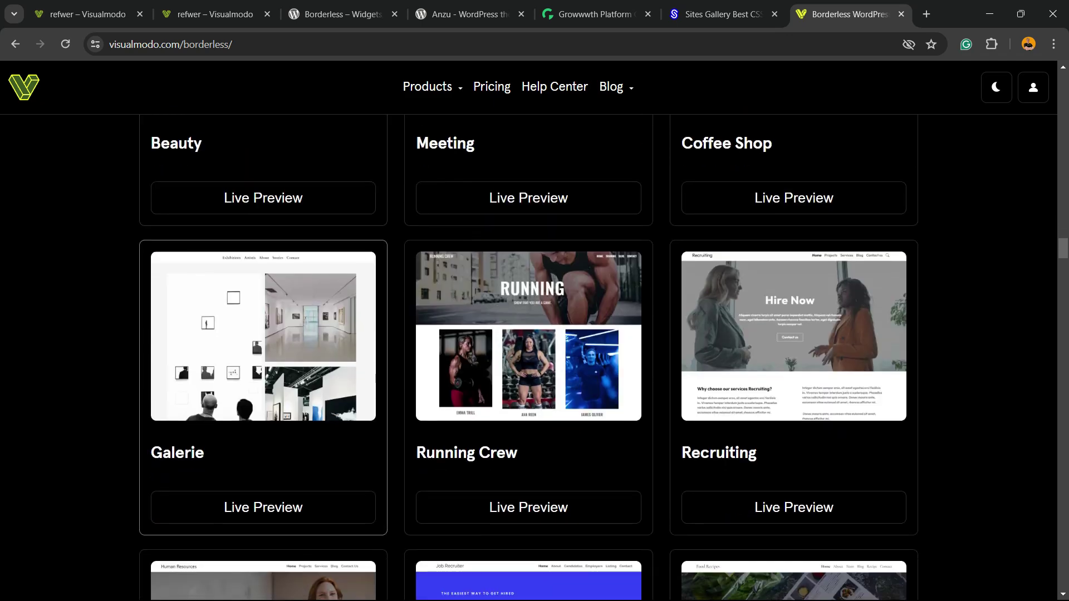
scroll(534, 356, down, 10)
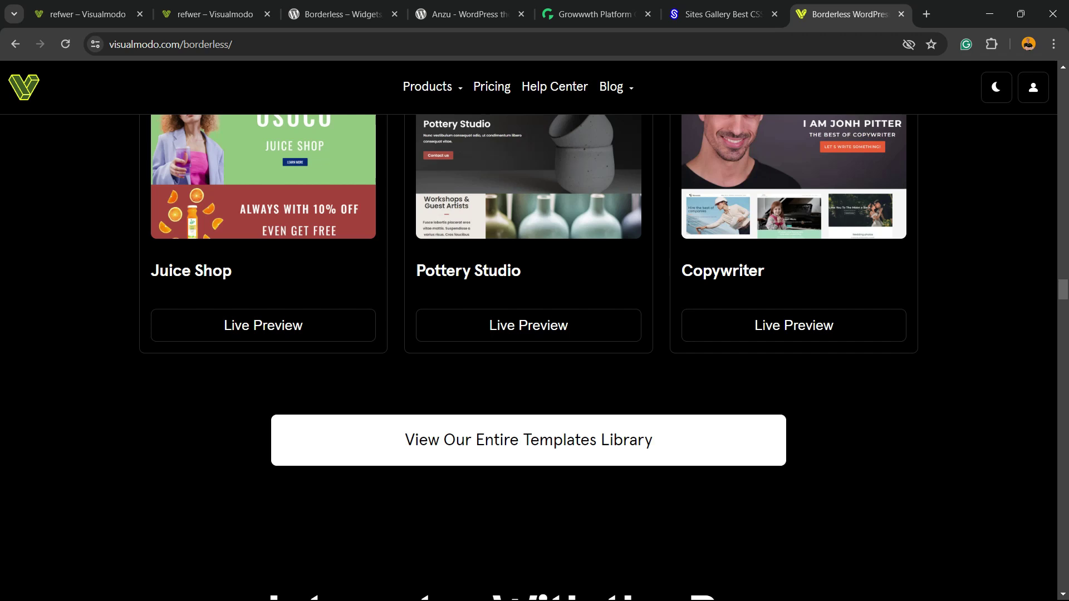
click(528, 440)
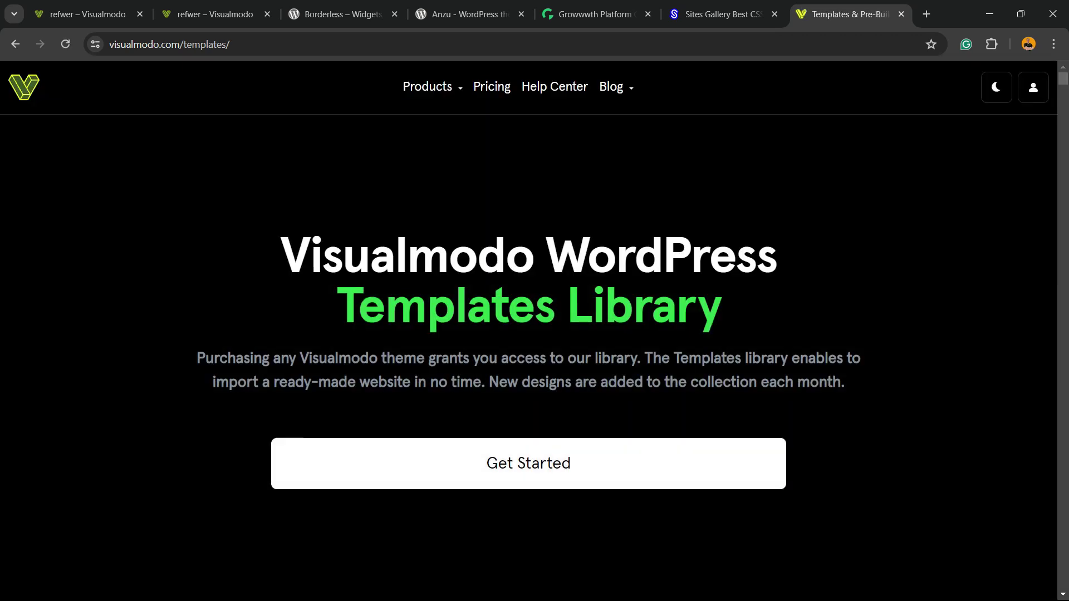